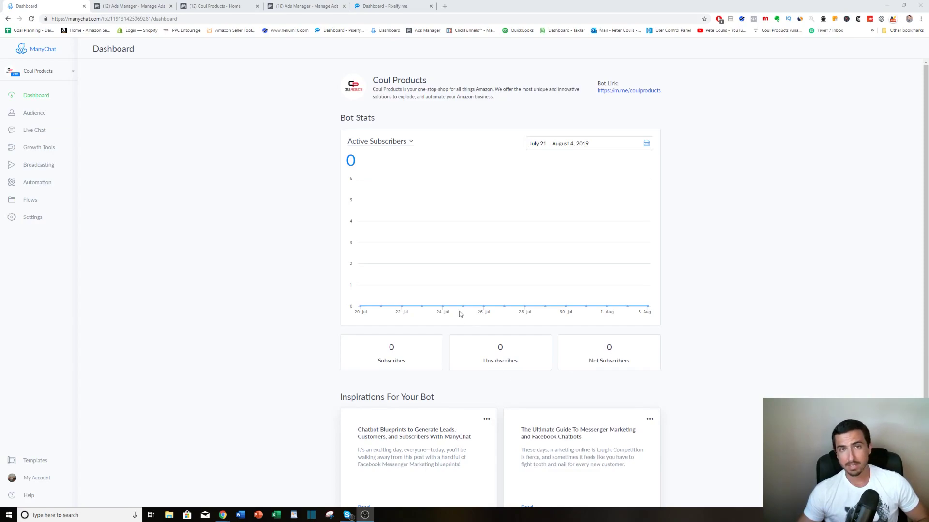
- Open the "ref url - flashlight" growth tool, replace its opt-in message with the "eBook > Amazon Discount" flow and continue to setup
left_click(45, 152)
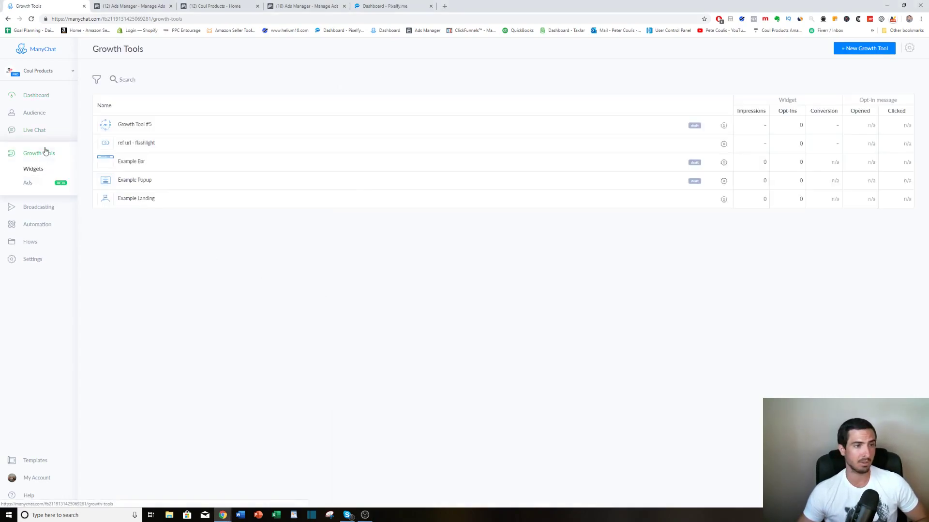
left_click(166, 149)
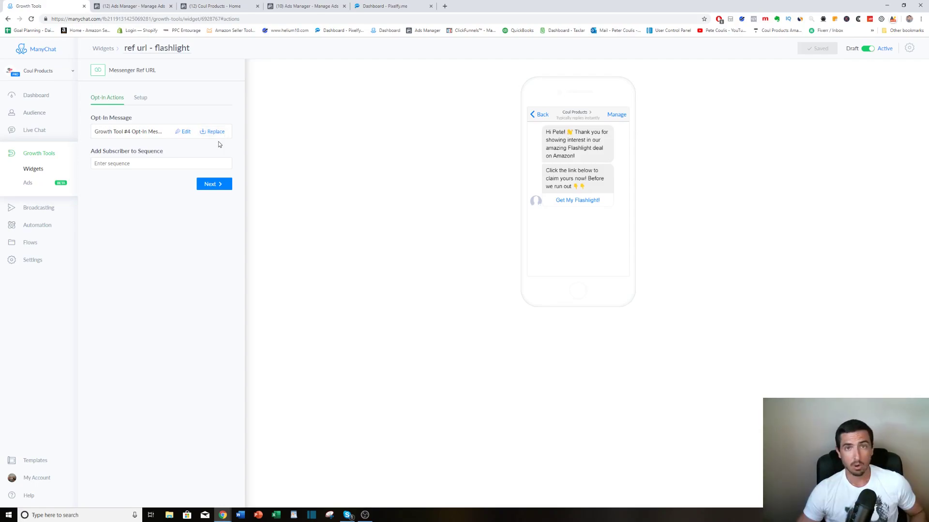
left_click(216, 132)
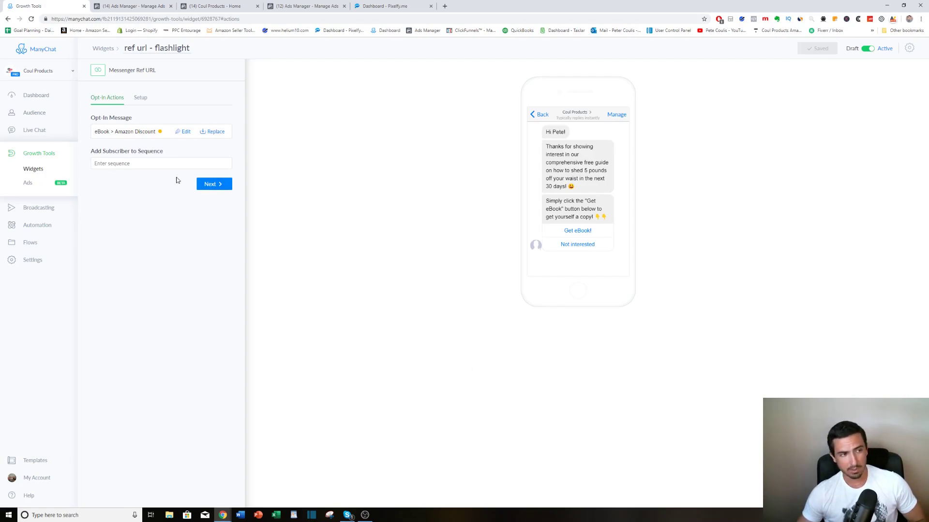
left_click(211, 184)
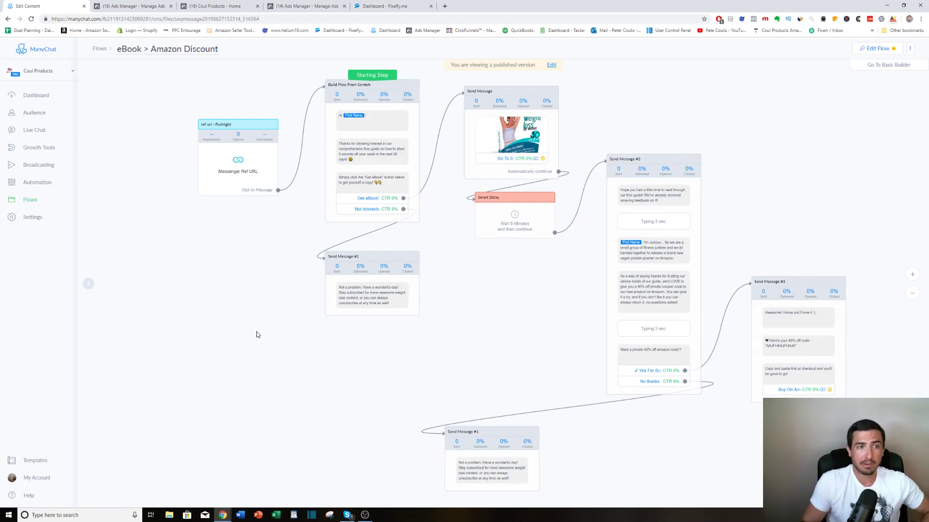
- Examine the "eBook > Amazon Discount" flow from the opt-in message through the smart delay to the coupon code and decline messages
scroll(256, 331, "up", 4)
left_click_drag(285, 263, 288, 390)
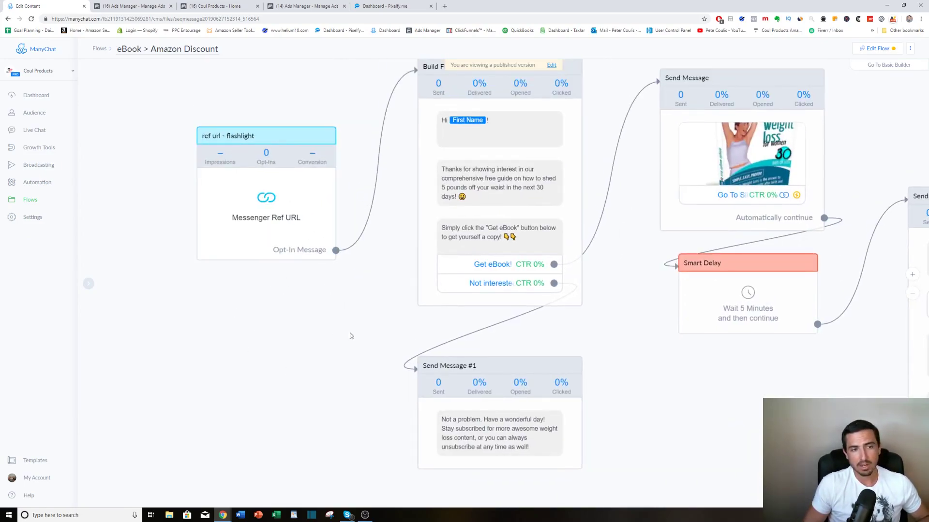
left_click_drag(346, 336, 329, 342)
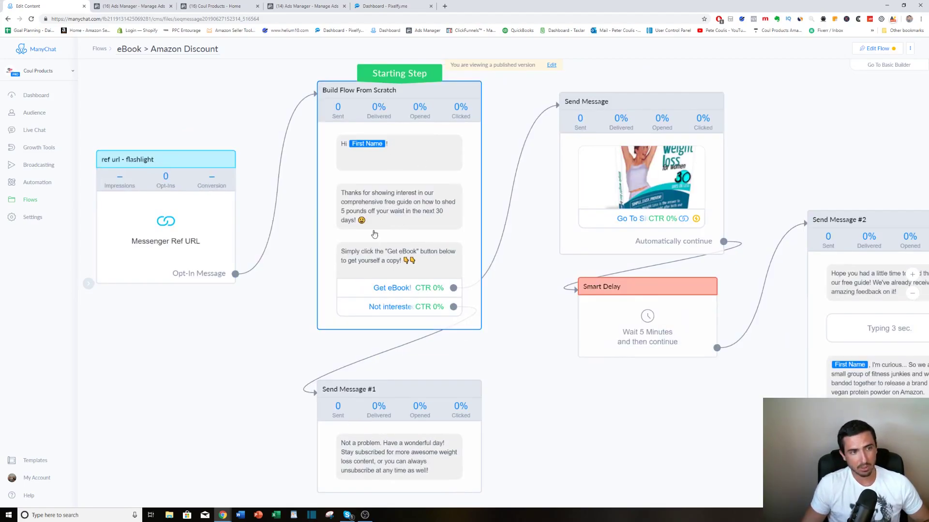
left_click_drag(593, 423, 563, 390)
scroll(590, 402, "down", 1)
left_click_drag(649, 408, 617, 388)
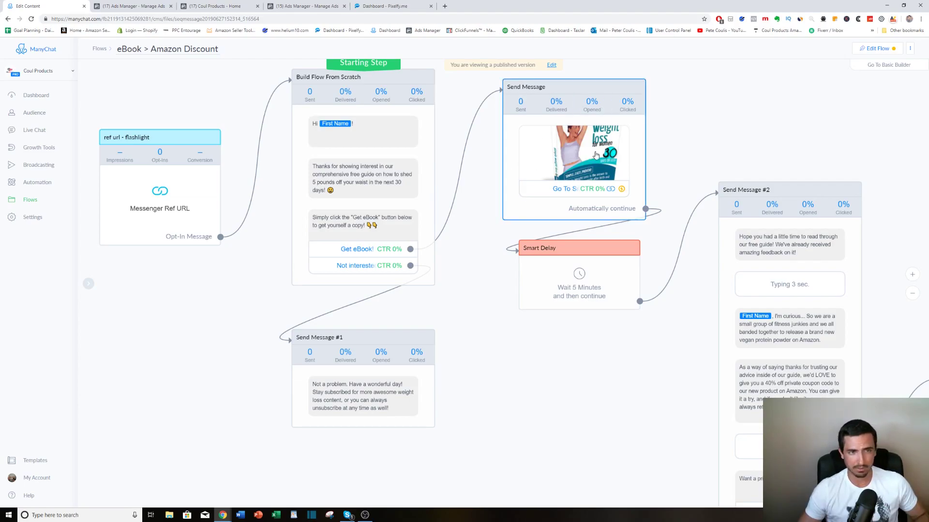
left_click_drag(664, 352, 490, 280)
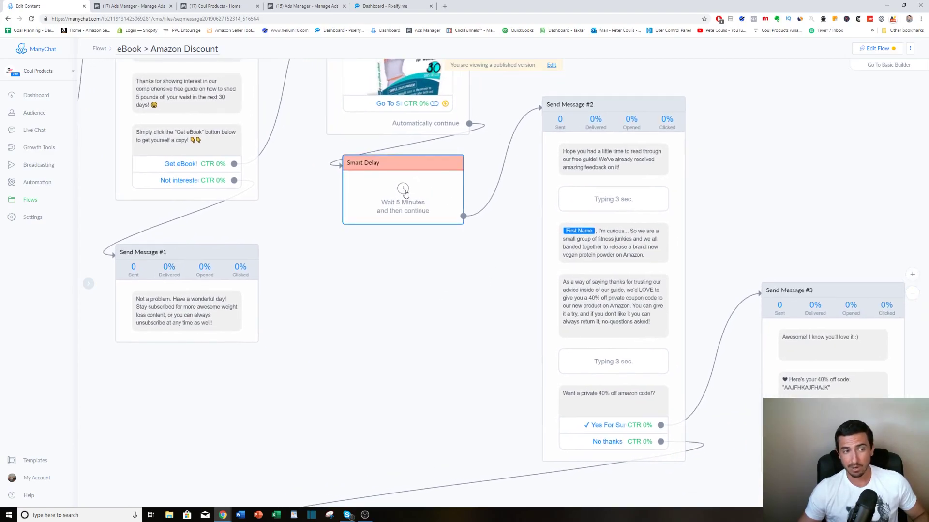
scroll(405, 194, "down", 1)
scroll(406, 194, "right", 1)
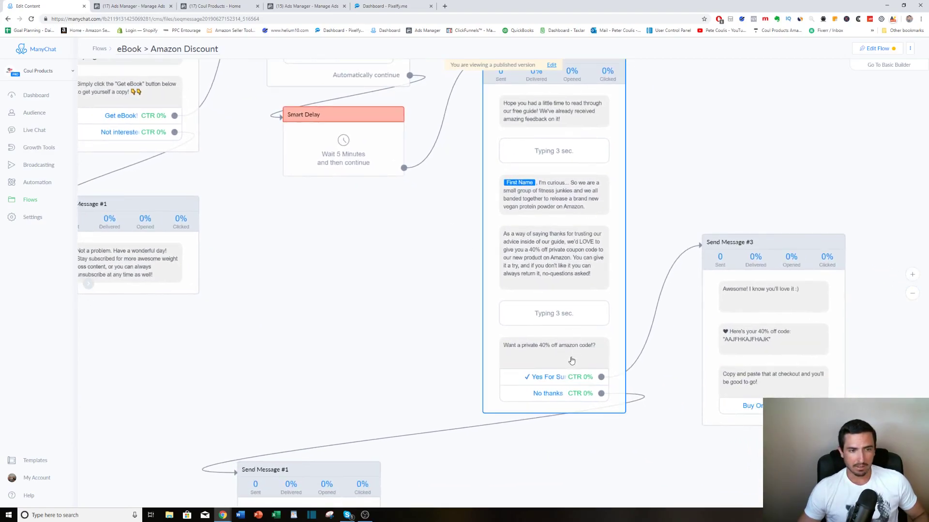
scroll(691, 450, "down", 1)
scroll(692, 449, "right", 2)
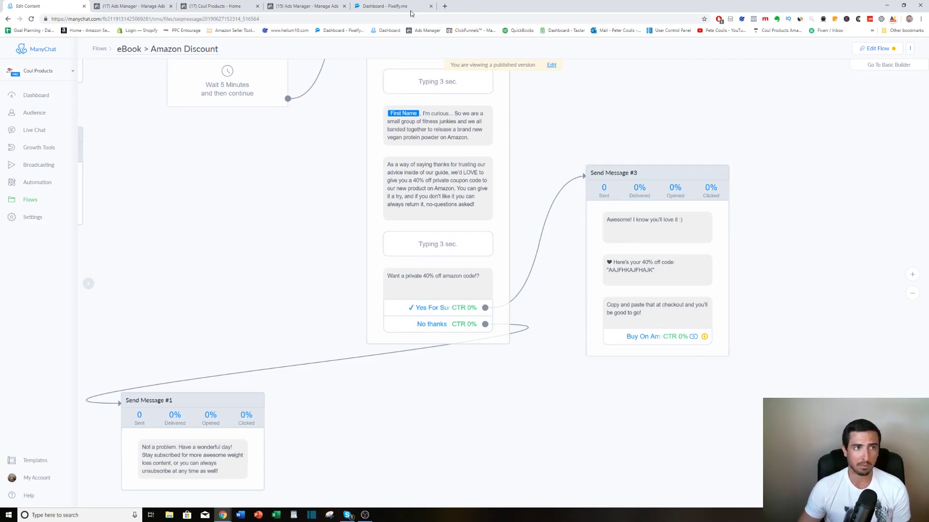
- Check the Pixelfy.me dashboard and reopen the "ref url - flashlight" growth tool in ManyChat
left_click(387, 5)
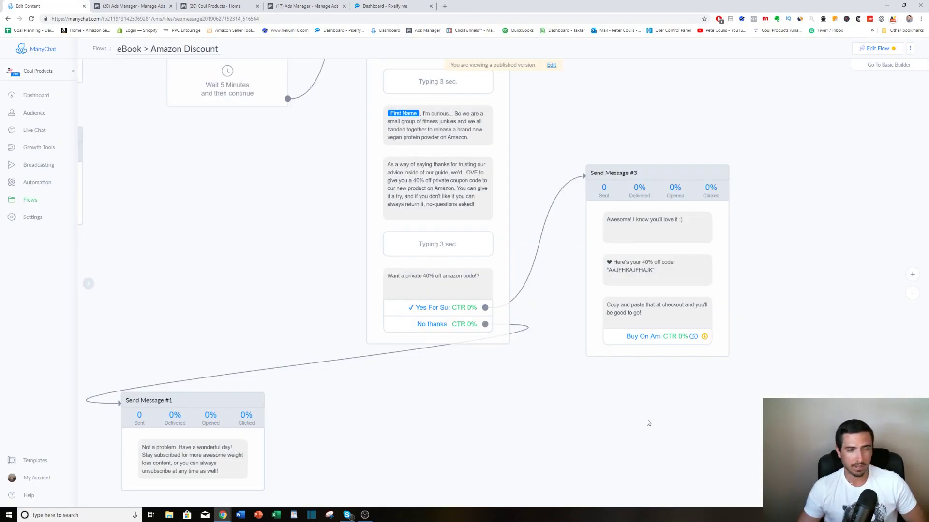
left_click_drag(647, 422, 711, 419)
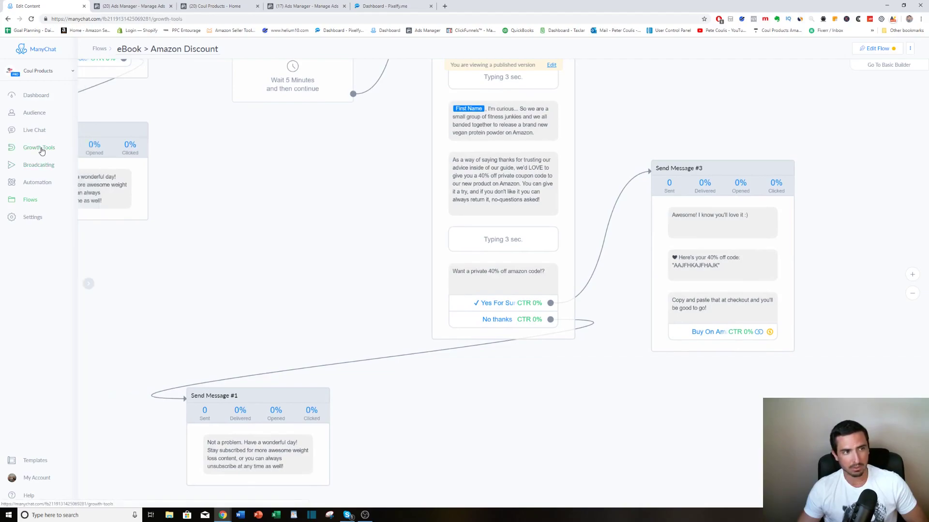
left_click(40, 148)
left_click(147, 143)
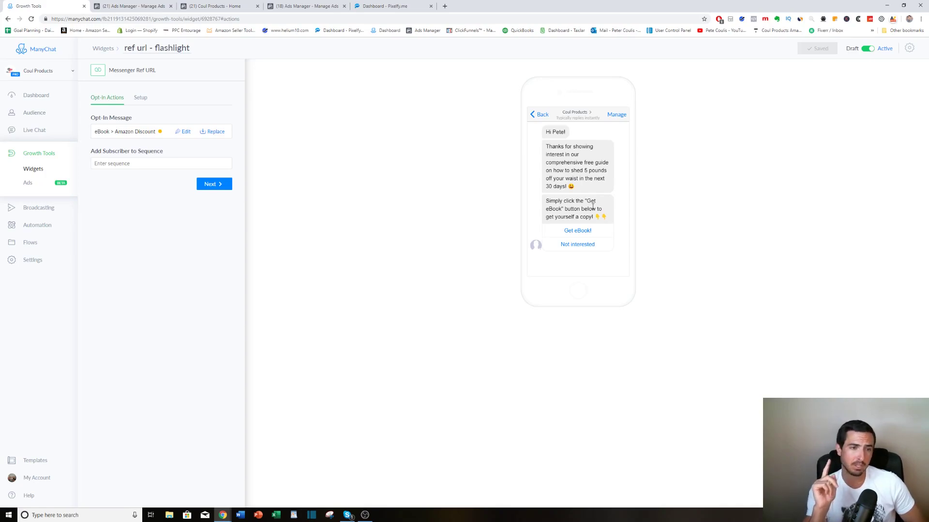
- Switch to Facebook Ads Manager, choose the Messages marketing objective and name the campaign "Messages - test"
key("ctrl+Tab")
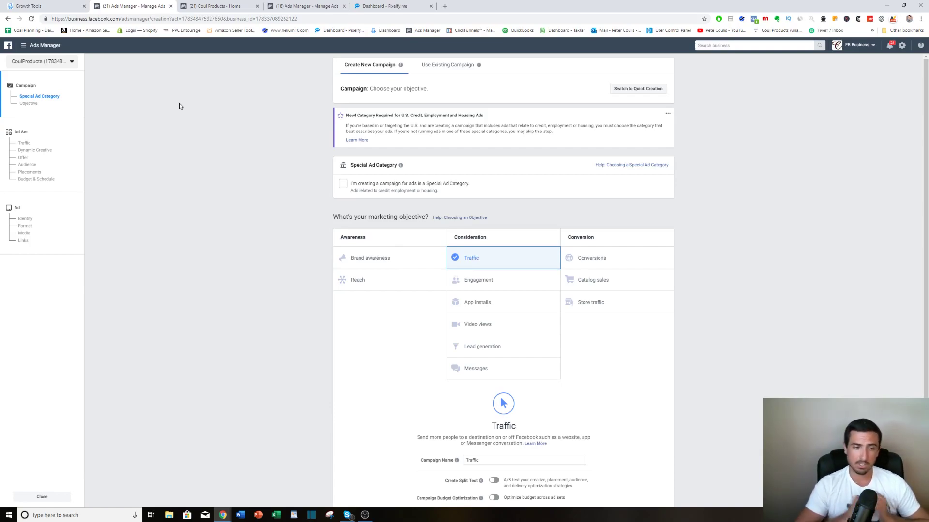
left_click(479, 369)
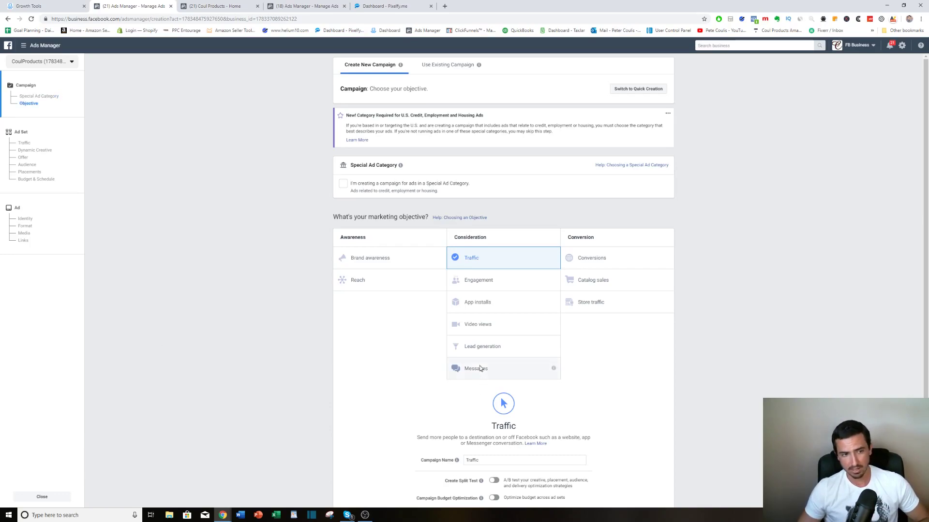
left_click(496, 389)
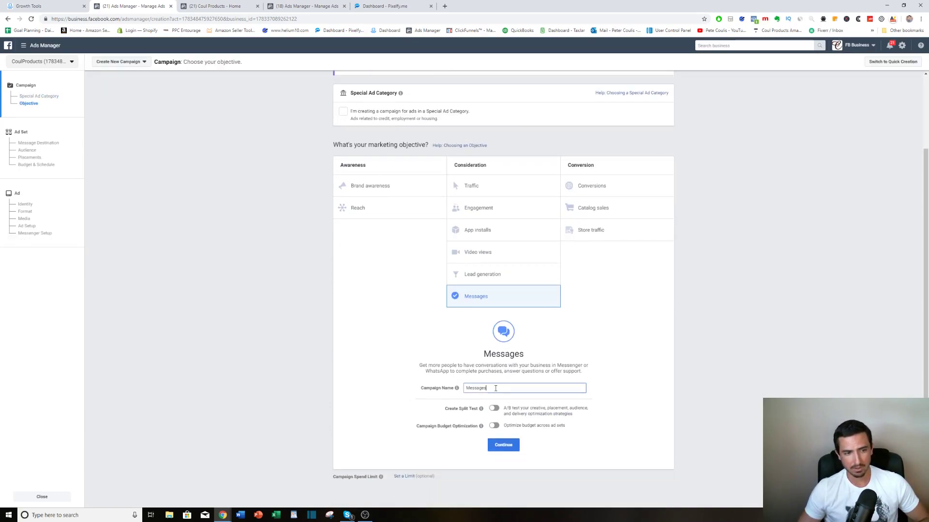
- Turn on campaign budget optimization for the Messages campaign and continue to the ad set
mouse_move(488, 427)
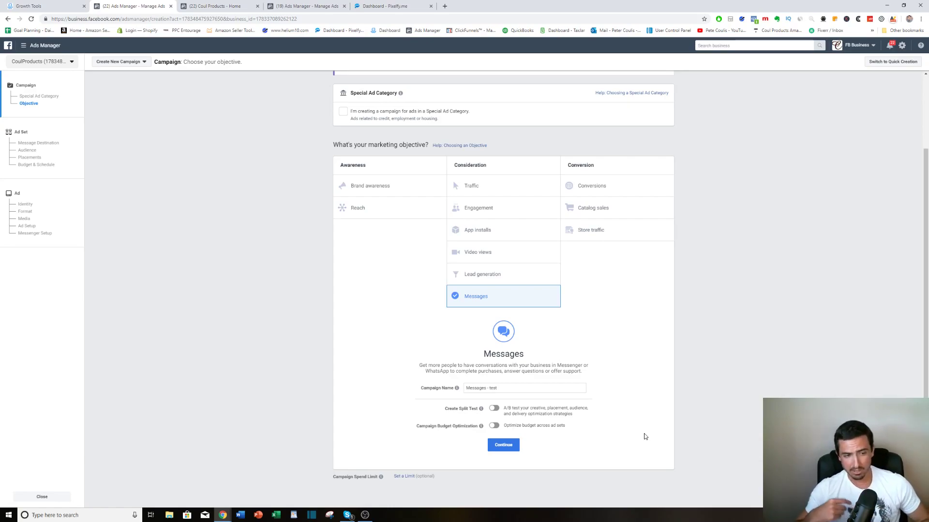
left_click(494, 425)
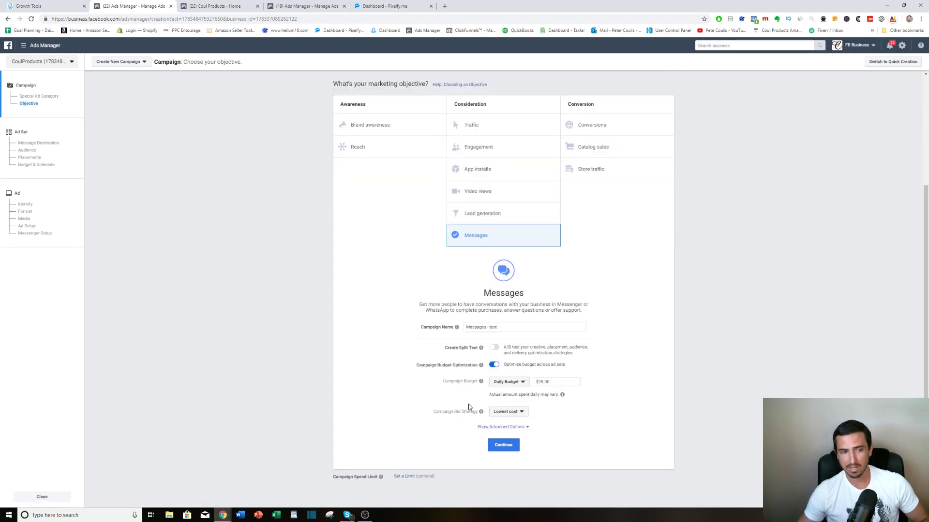
left_click(503, 445)
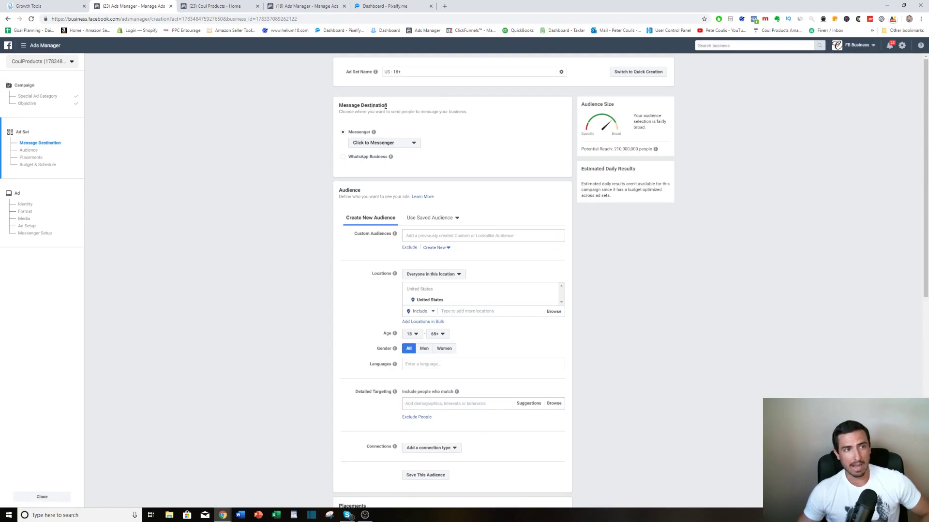
- Name the ad set "flashlight test" and keep Click to Messenger as the message destination
left_click_drag(411, 71, 387, 72)
key("BackSpace")
key("BackSpace")
type("fa")
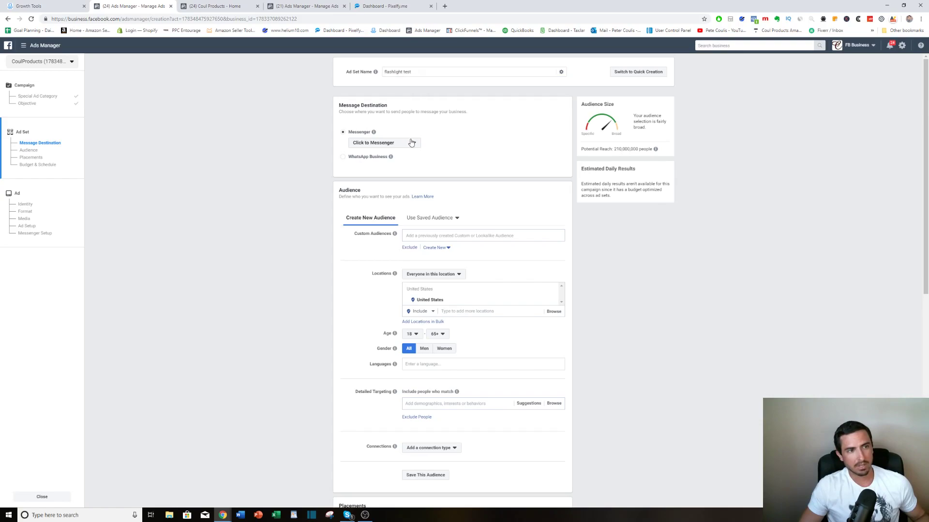
left_click(413, 144)
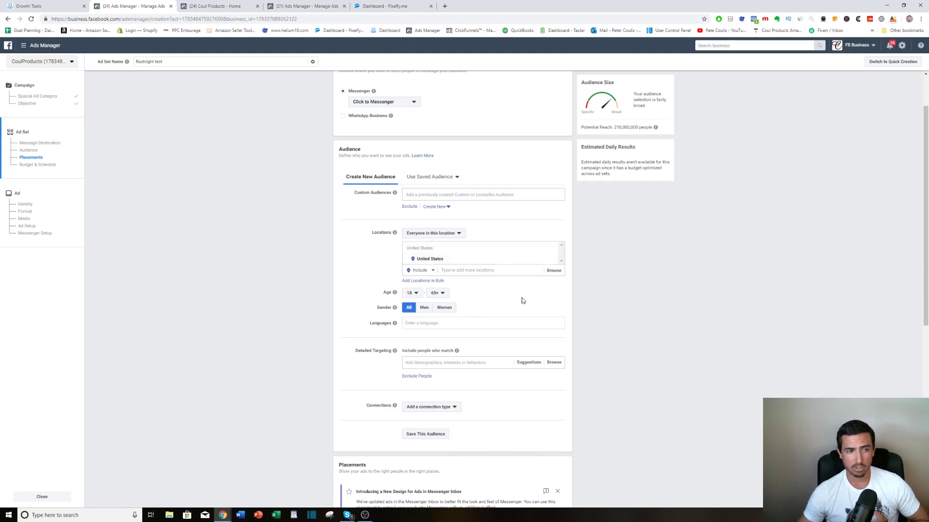
- Add the Camping interest to the audience's detailed targeting
scroll(524, 325, "down", 3)
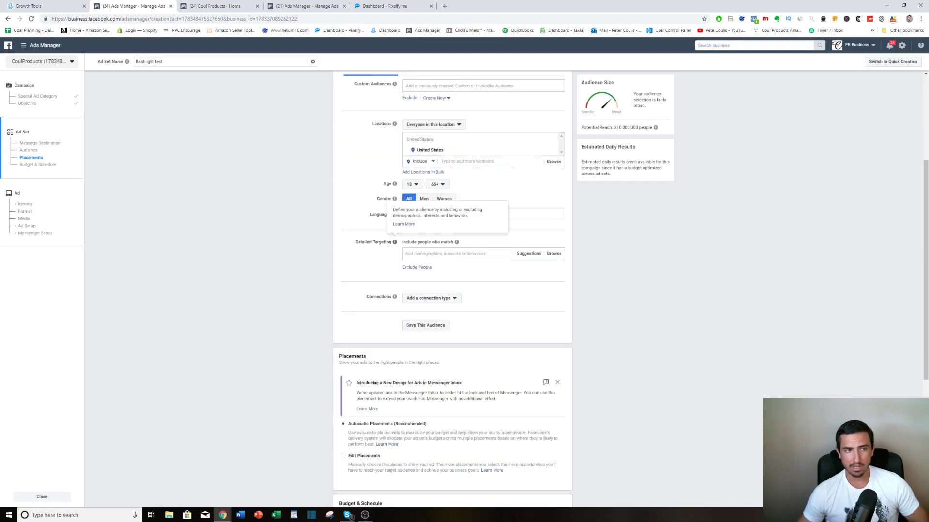
left_click(421, 253)
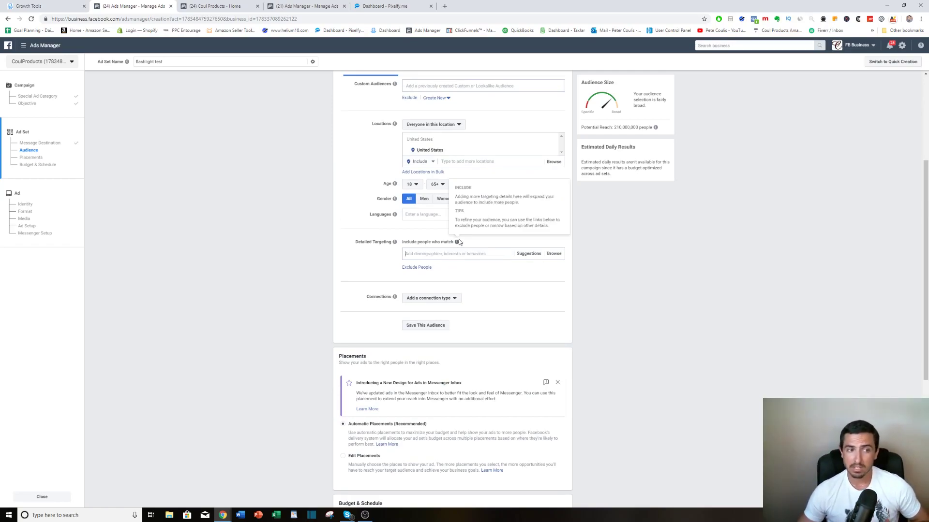
left_click(451, 254)
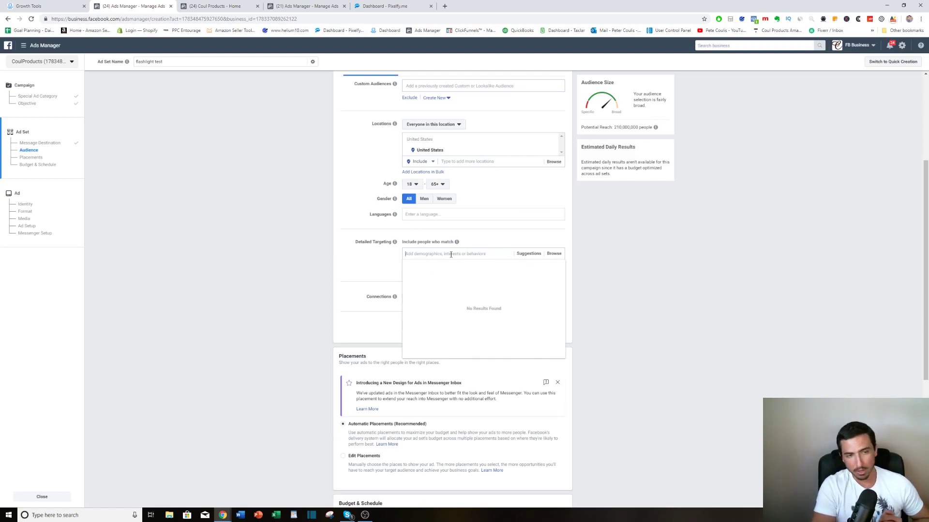
type("camping")
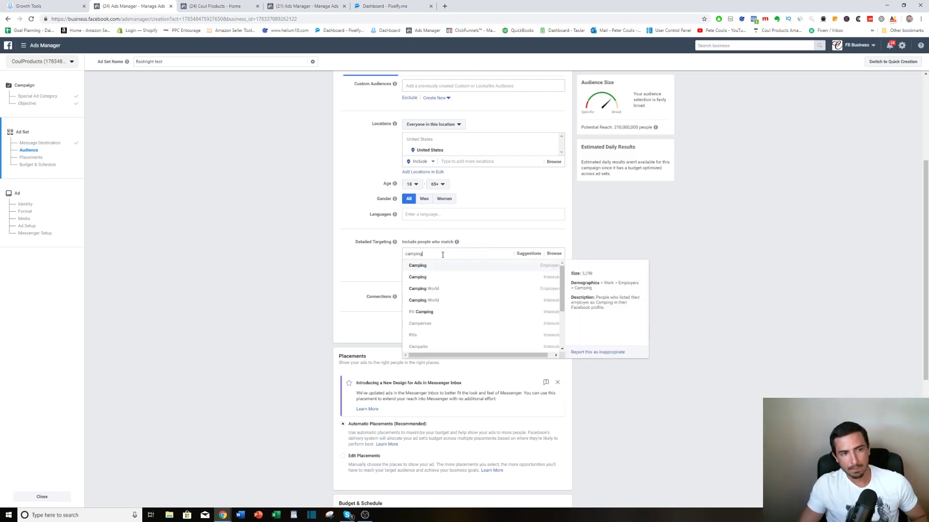
left_click(448, 280)
- Narrow the audience to people who must also match the Amazon.com interest and the Coupons interest
type("amazon")
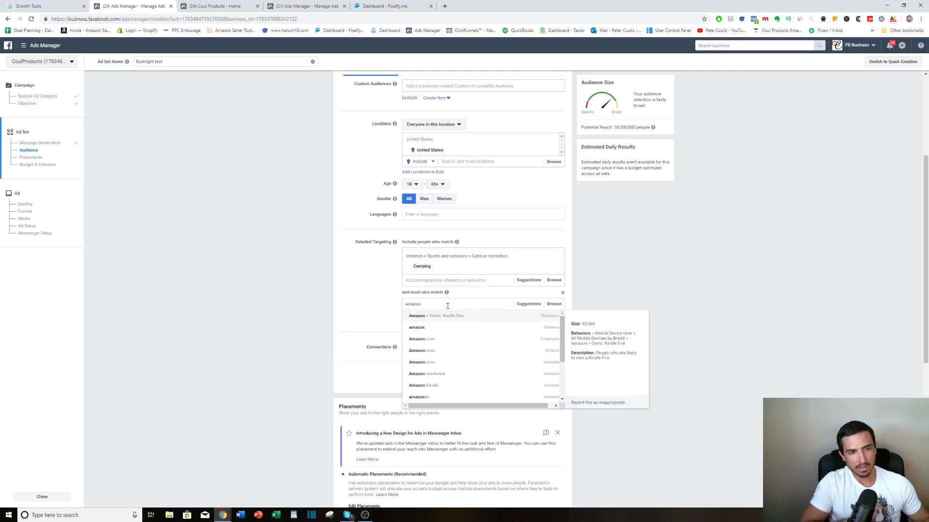
left_click(457, 327)
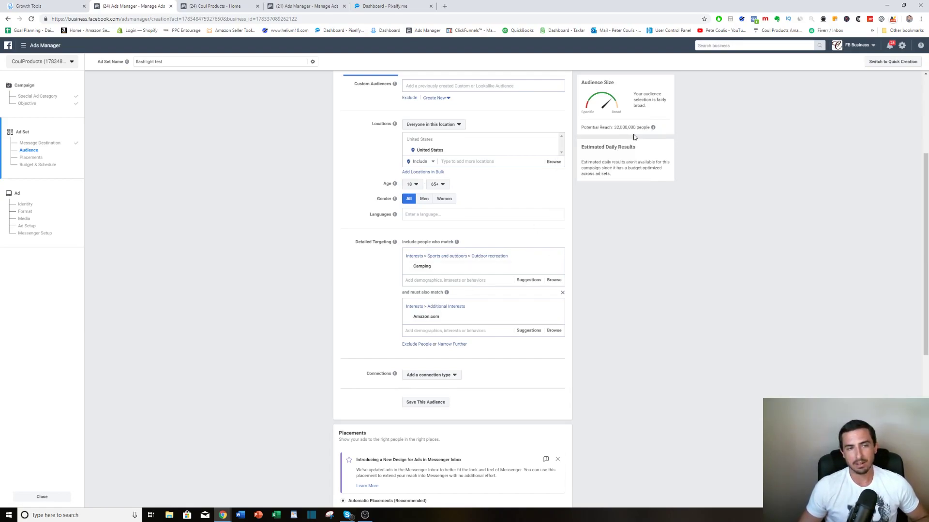
left_click(449, 346)
left_click(438, 356)
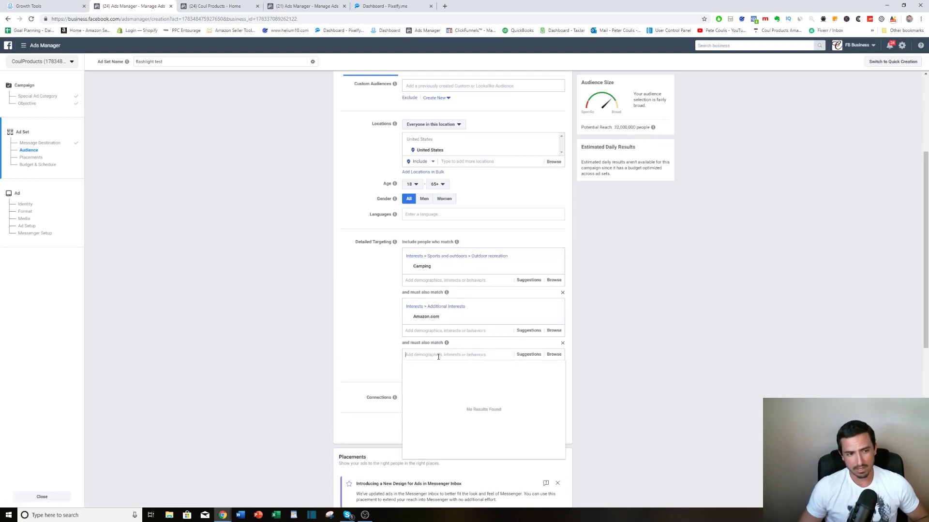
type("coupon")
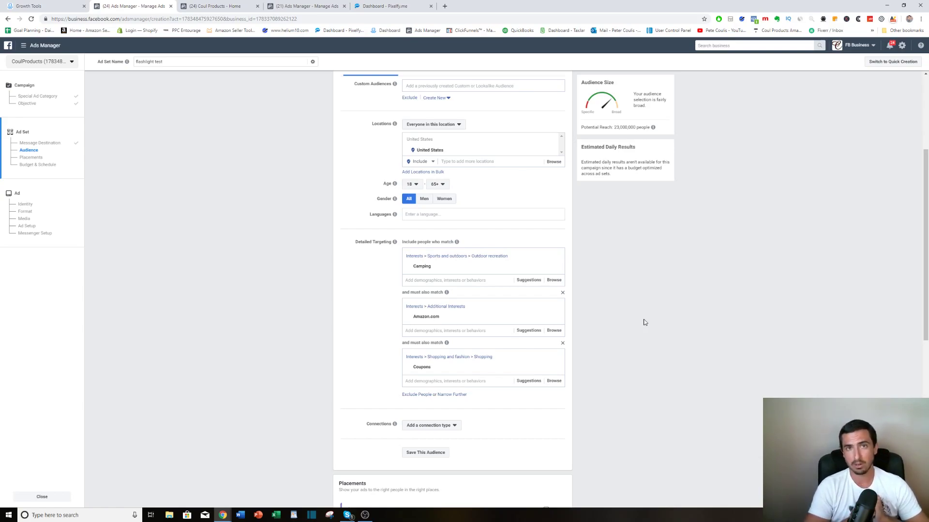
- Review the ad set's manual placement options and return the selection to Automatic Placements
scroll(686, 335, "down", 7)
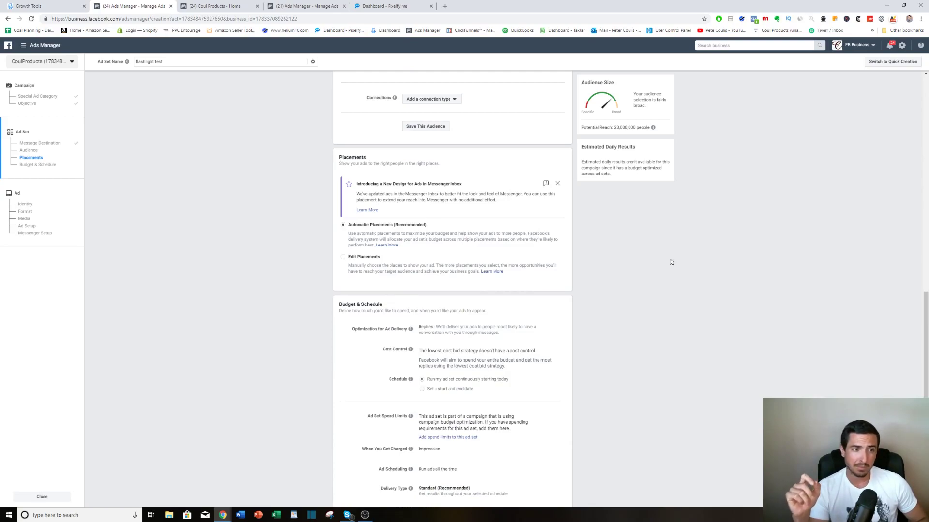
left_click(343, 257)
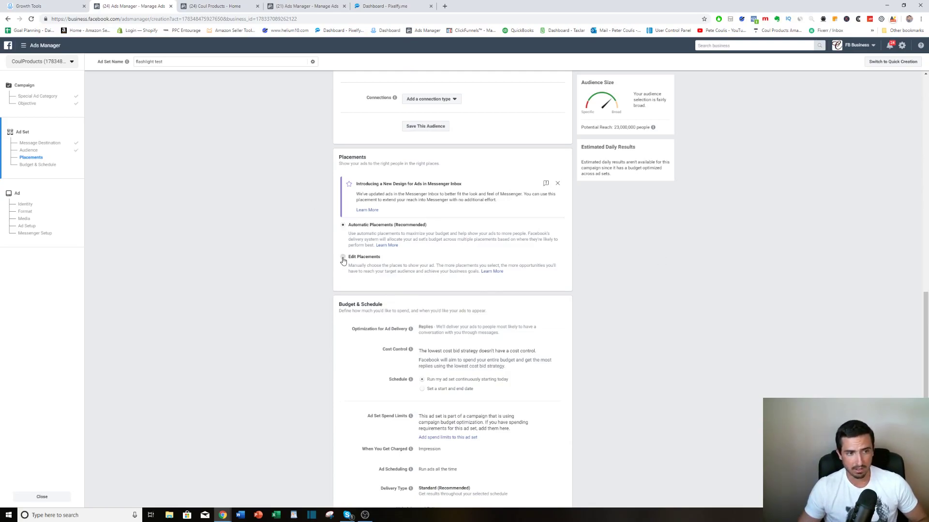
scroll(450, 339, "down", 2)
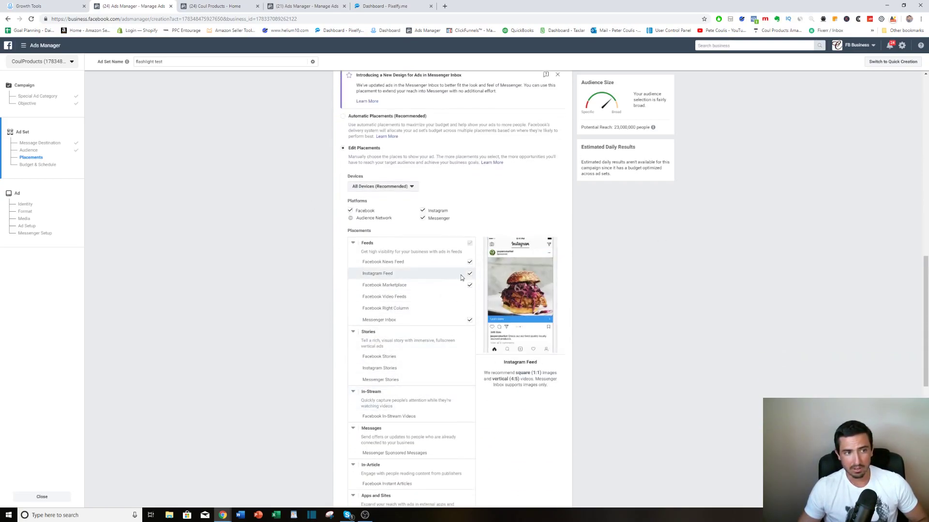
scroll(464, 310, "down", 2)
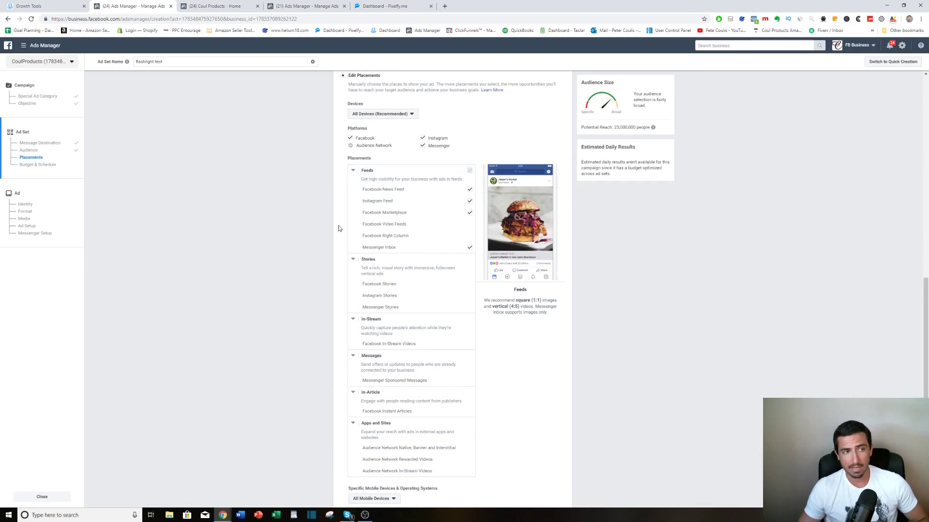
scroll(325, 261, "up", 3)
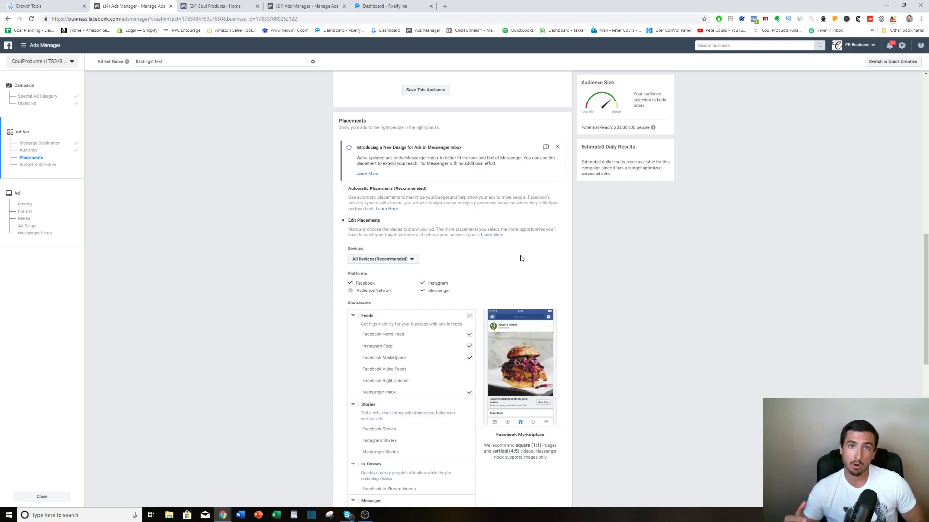
left_click(343, 189)
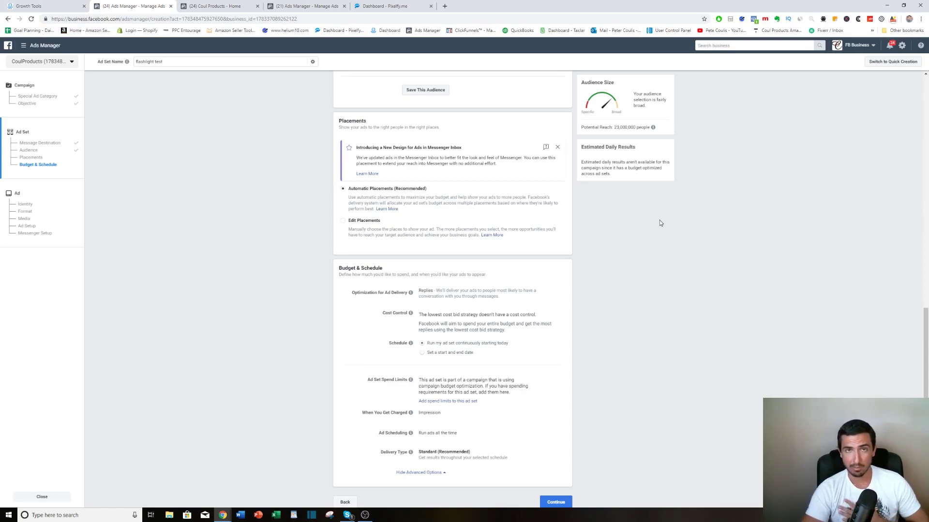
- Accept the ad set's default budget and schedule settings, continue to ad creation, and dismiss the media tip
scroll(585, 488, "down", 1)
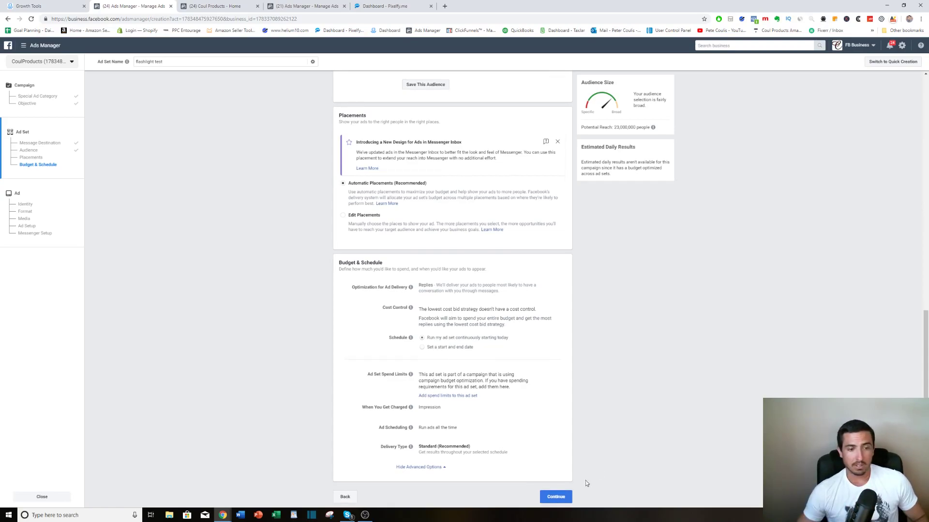
scroll(574, 379, "up", 3)
scroll(574, 379, "down", 3)
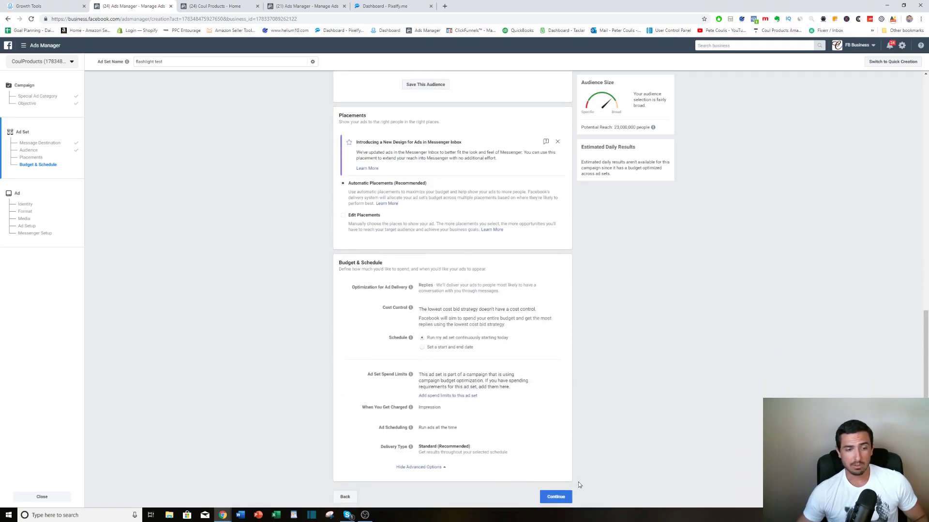
left_click(554, 497)
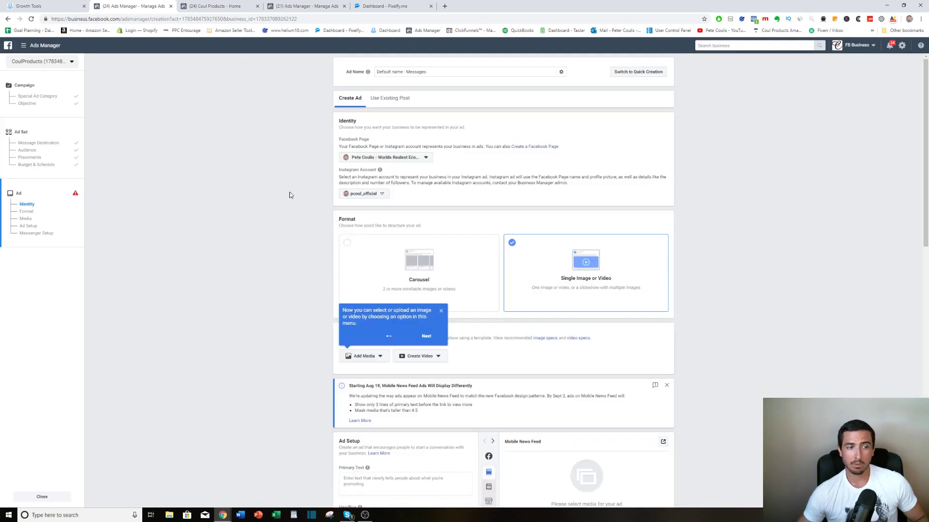
left_click(441, 312)
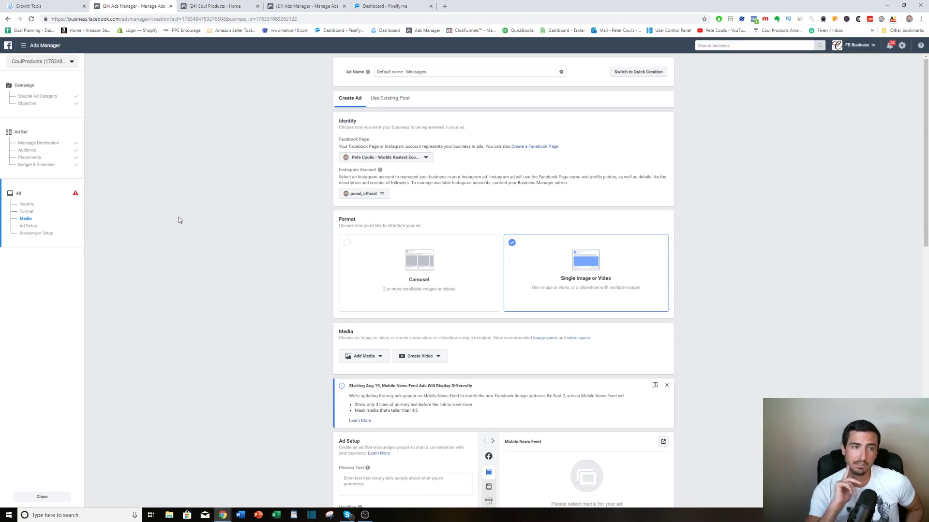
- Look through the ad's identity, format and media options and keep Send Message as the call to action
scroll(305, 218, "down", 1)
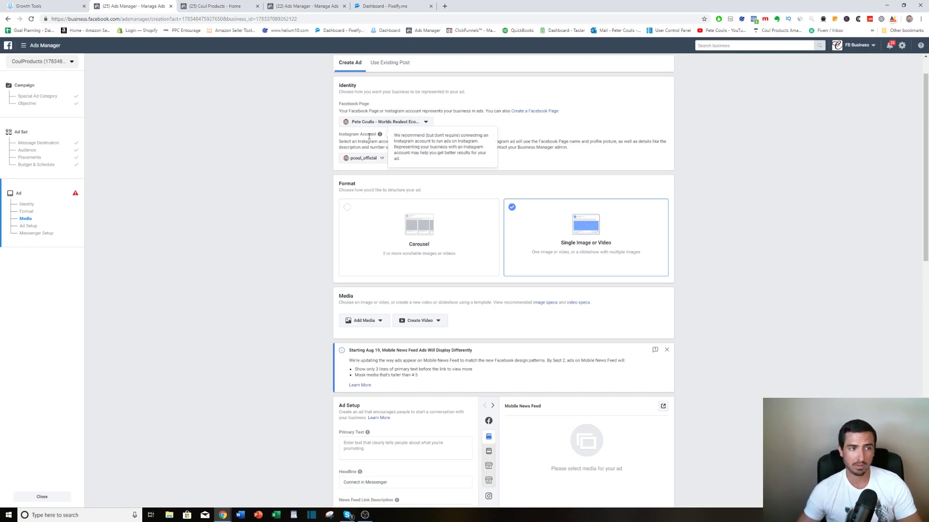
scroll(265, 284, "down", 2)
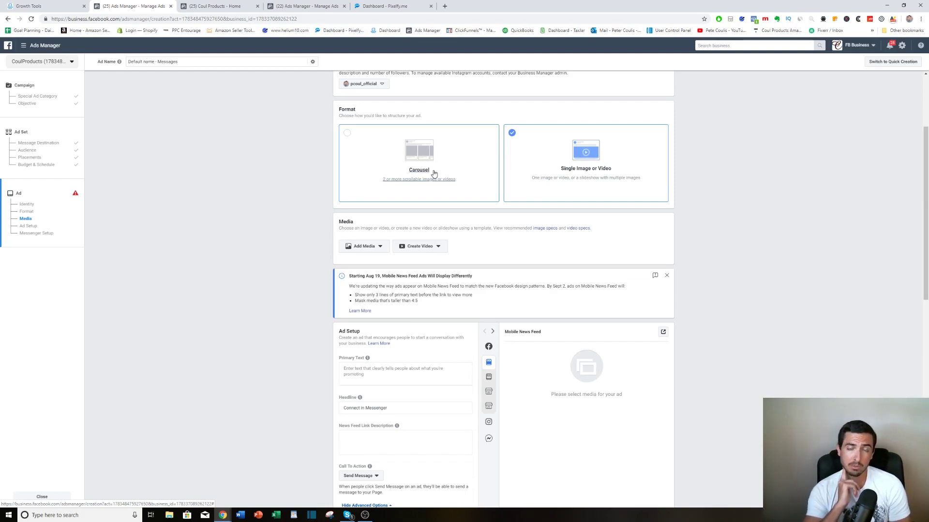
scroll(434, 174, "down", 2)
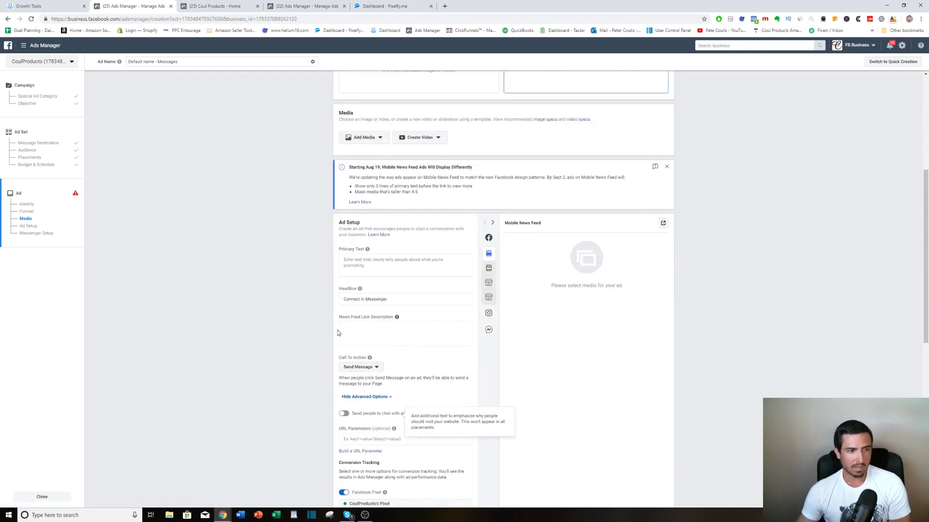
scroll(307, 284, "down", 1)
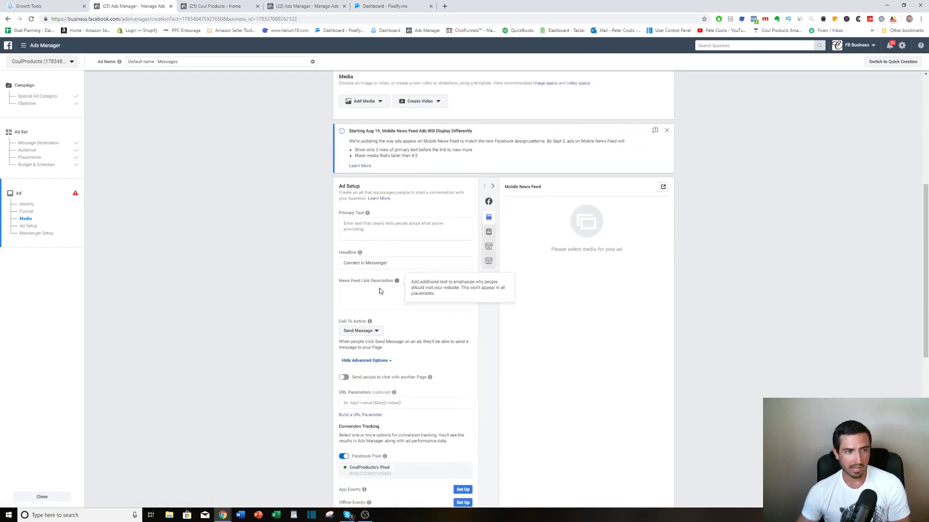
scroll(292, 316, "down", 2)
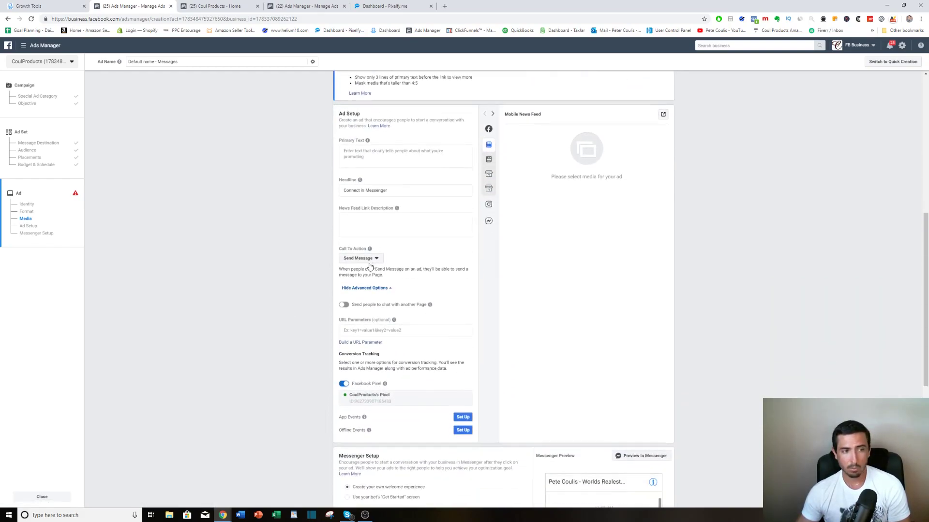
left_click(364, 260)
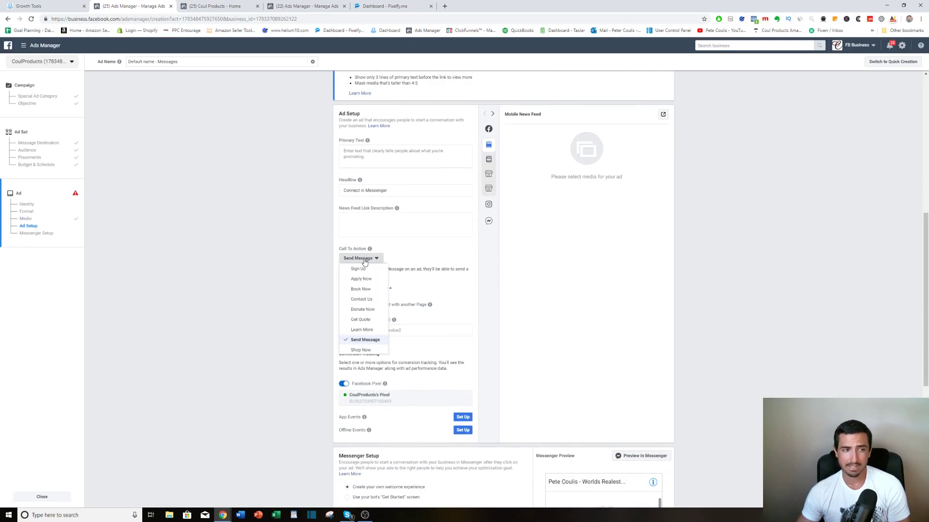
left_click(362, 339)
scroll(304, 373, "up", 1)
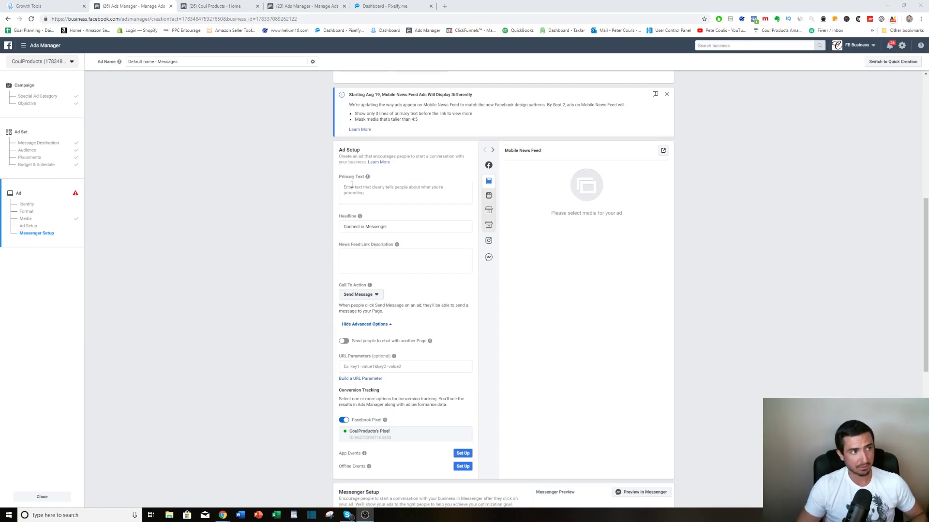
- Switch to ManyChat to check the opt-in message of the "ref url - flashlight" widget and return to Ads Manager
left_click(10, 3)
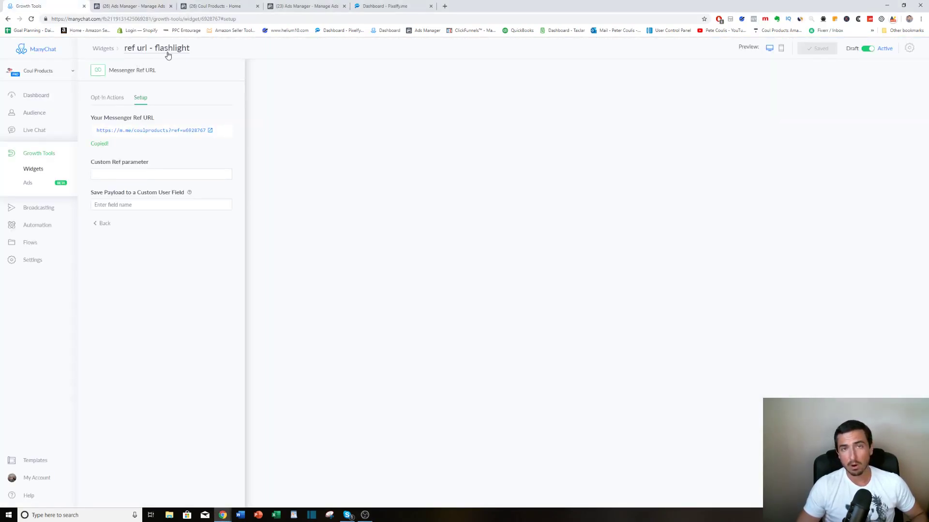
left_click(111, 97)
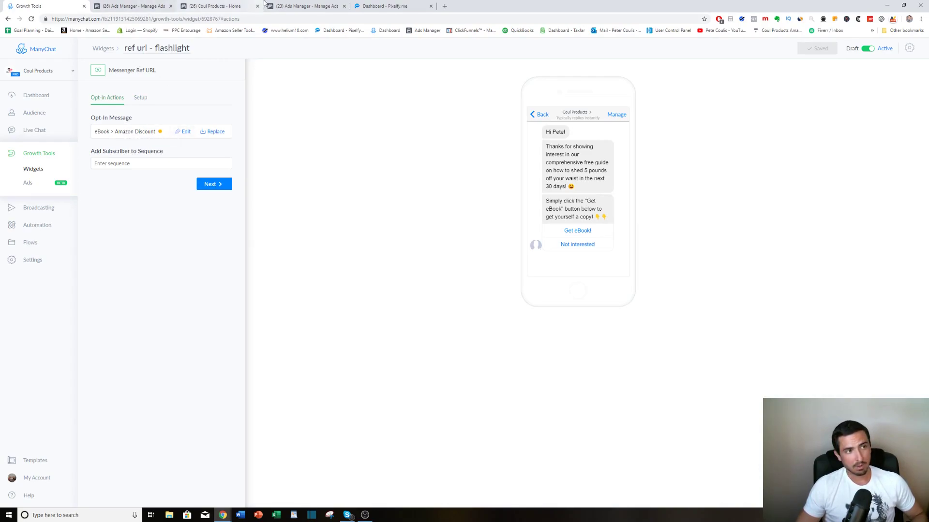
left_click(134, 6)
left_click(387, 195)
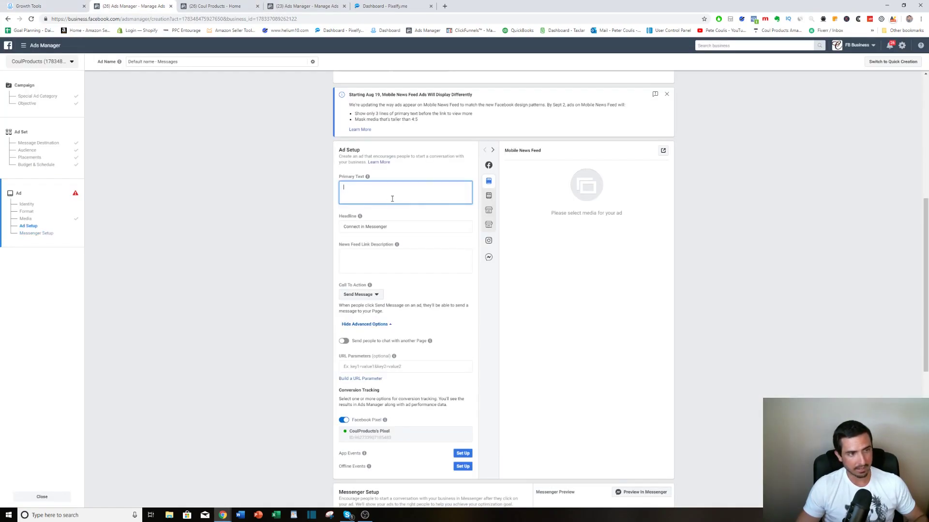
type("https://m.me/coulproducts?ref=w6928767")
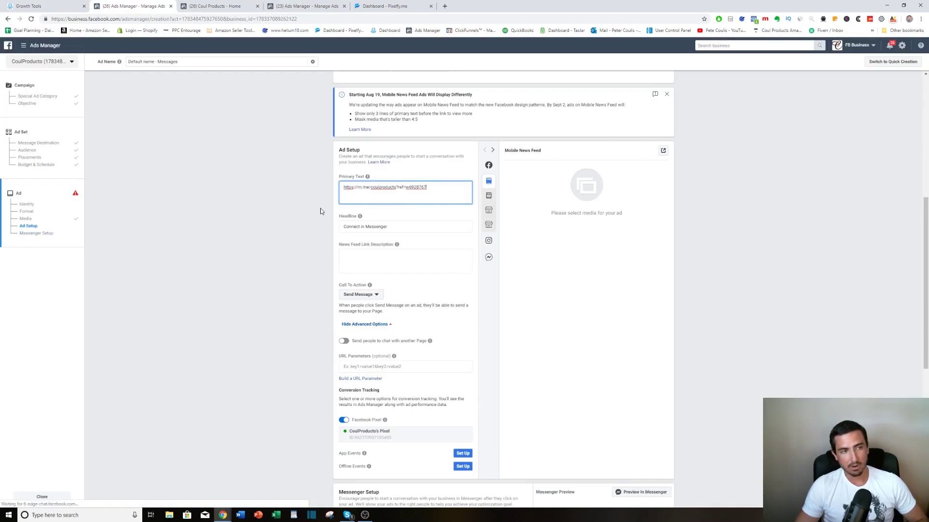
left_click(344, 187)
type("Claim here>>")
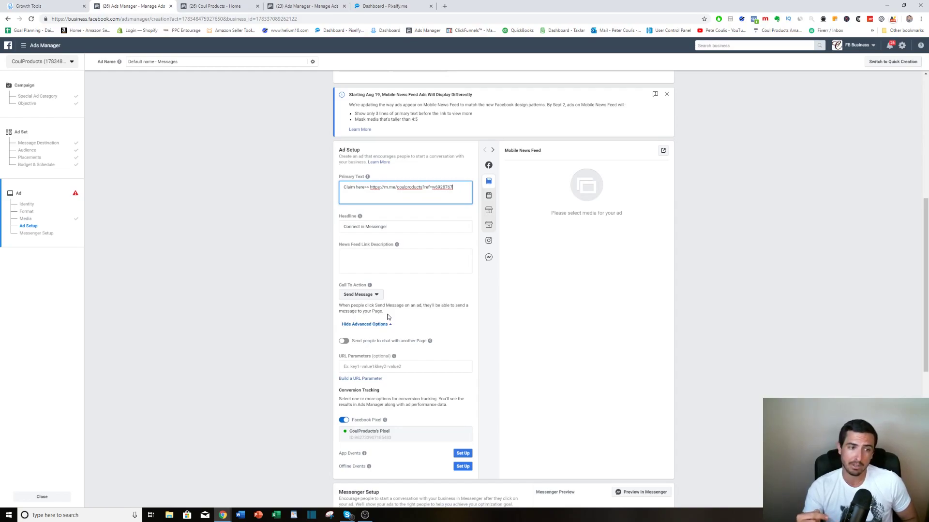
- Review the ad's headline, news feed link description and the Messenger Setup section
left_click_drag(390, 227, 349, 226)
left_click(396, 244)
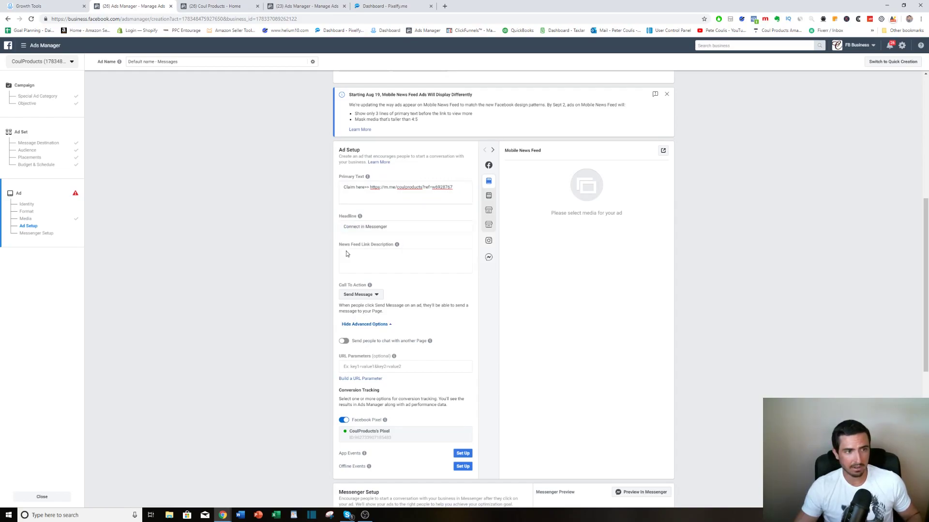
mouse_move(397, 250)
scroll(317, 324, "down", 3)
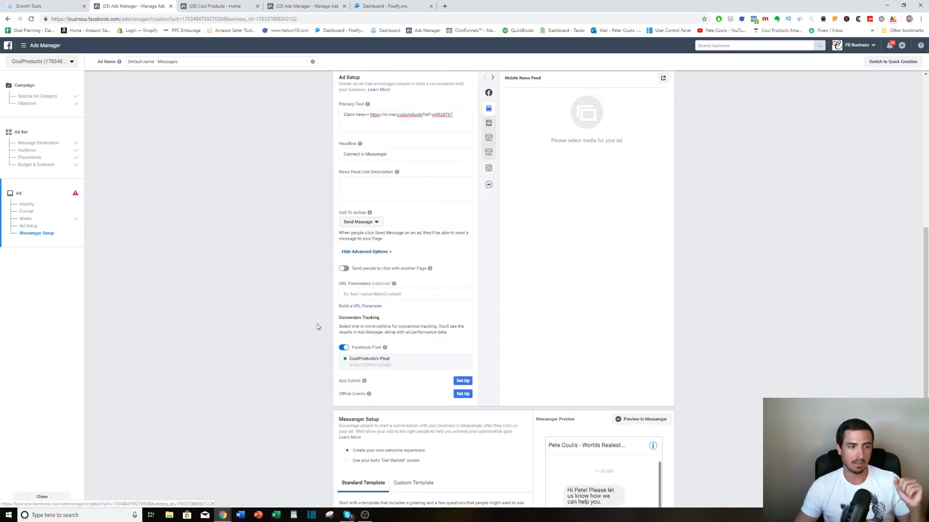
scroll(317, 324, "down", 1)
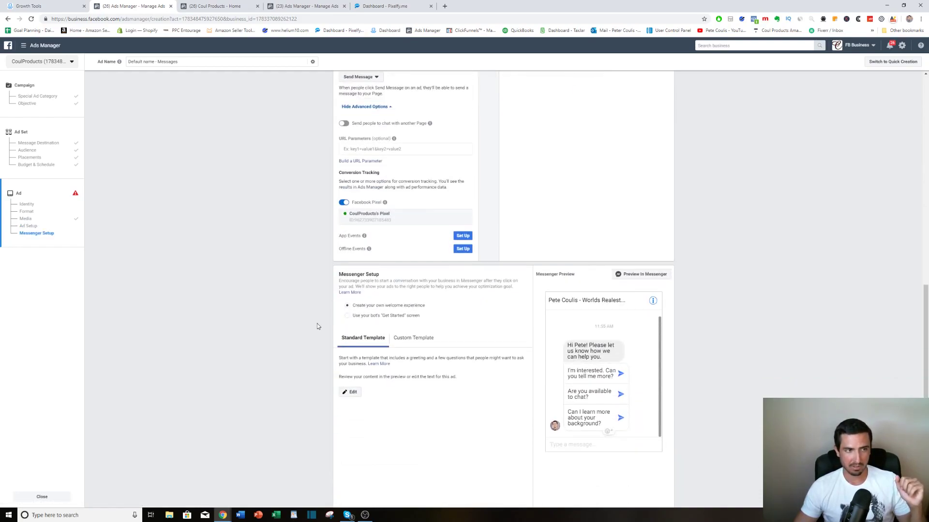
scroll(321, 324, "up", 2)
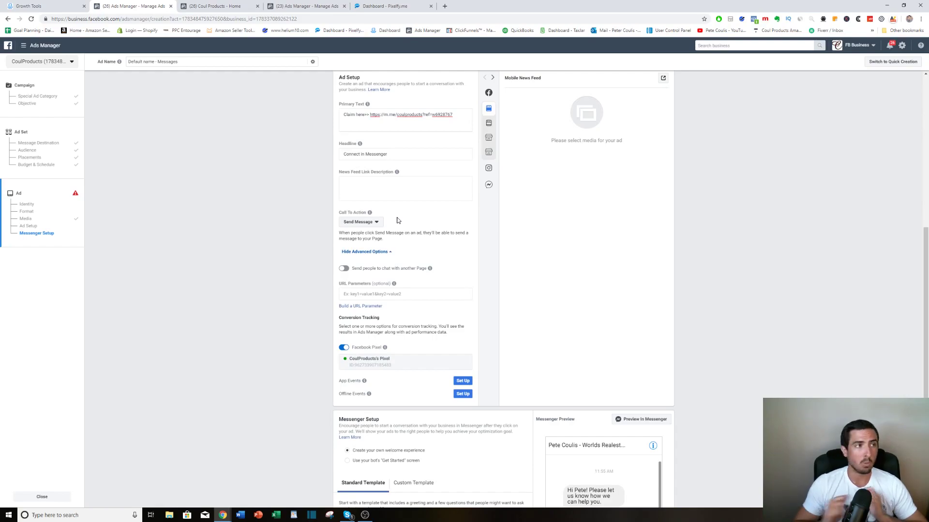
- Switch to ManyChat and replace the Flashlight keyword rule's reply with the "eBook > Amazon Discount" flow
left_click(35, 5)
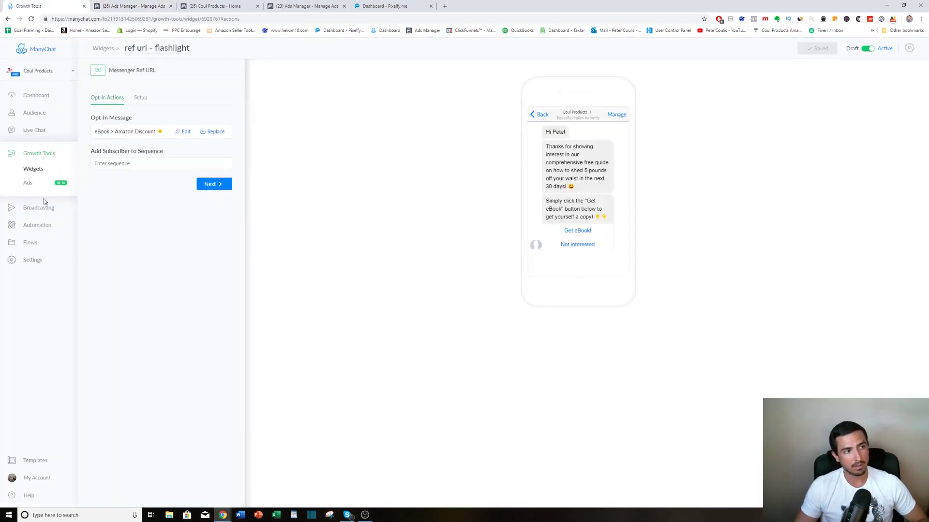
left_click(39, 226)
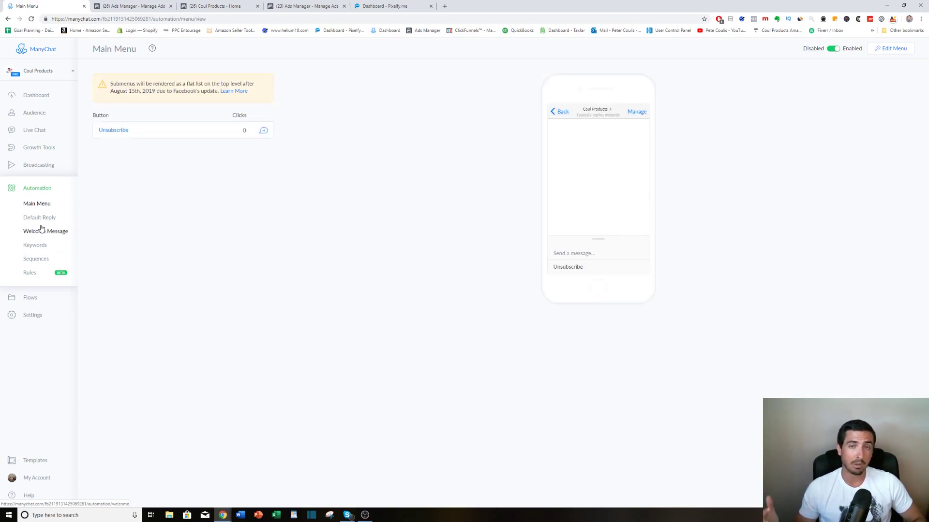
left_click(35, 245)
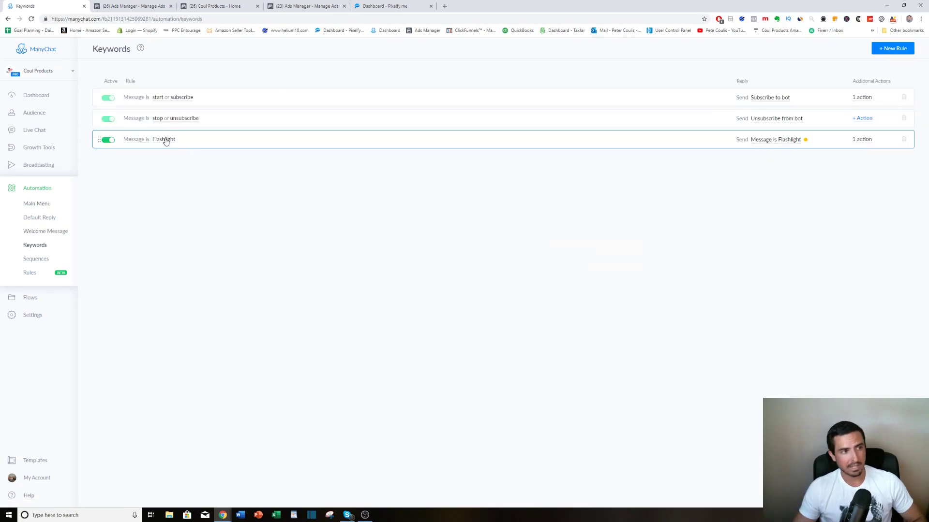
left_click(769, 142)
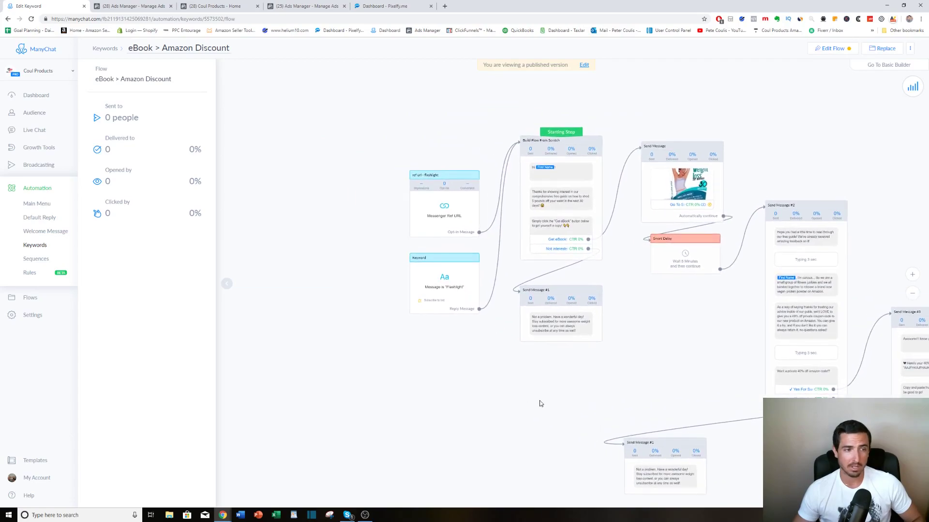
- Examine how the ref URL and Flashlight keyword connect to the flow's starting step, and return to the keyword rules
scroll(539, 402, "up", 2)
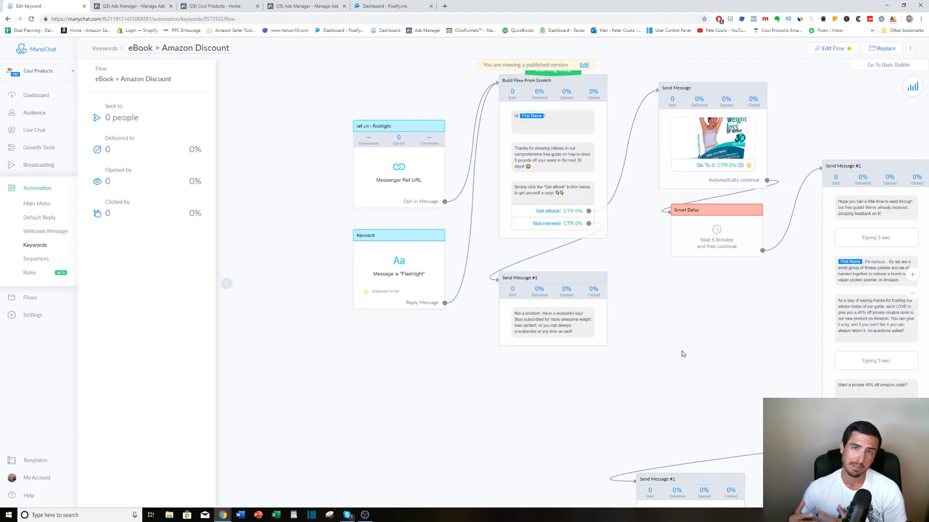
left_click_drag(429, 380, 364, 363)
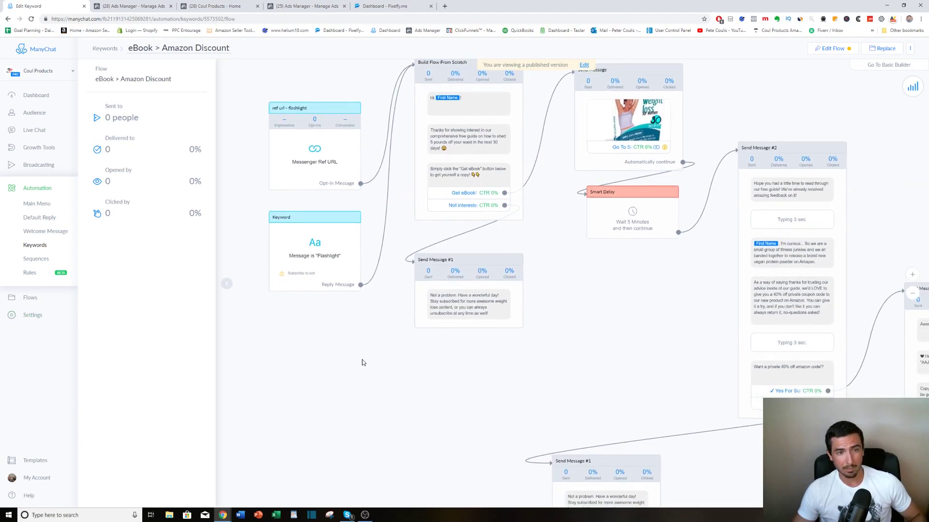
left_click(33, 248)
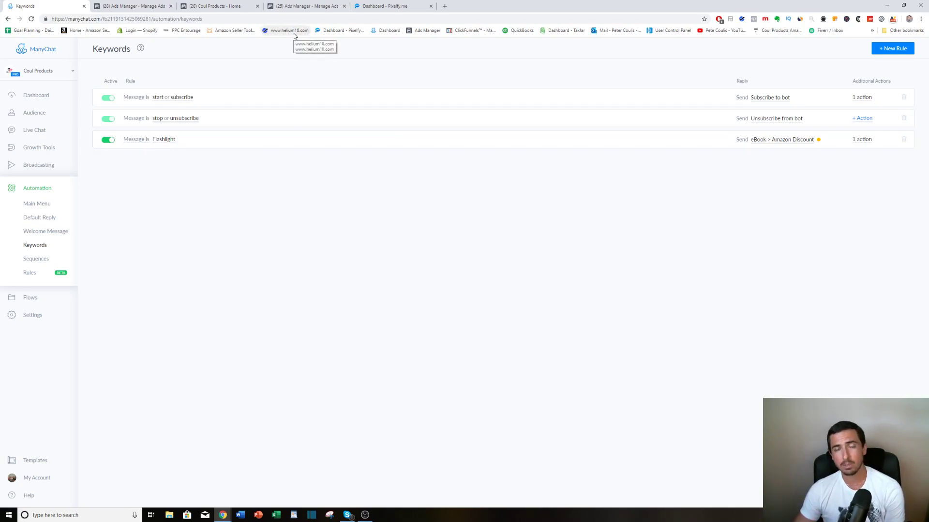
- Switch back to Ads Manager and review the Messenger Setup welcome options and preview for the ad
left_click(149, 6)
scroll(311, 254, "down", 3)
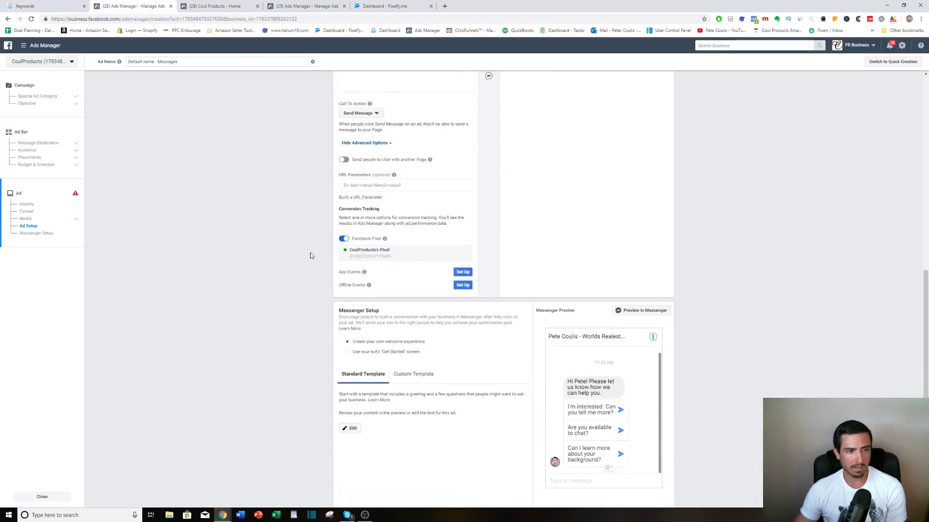
scroll(311, 255, "down", 3)
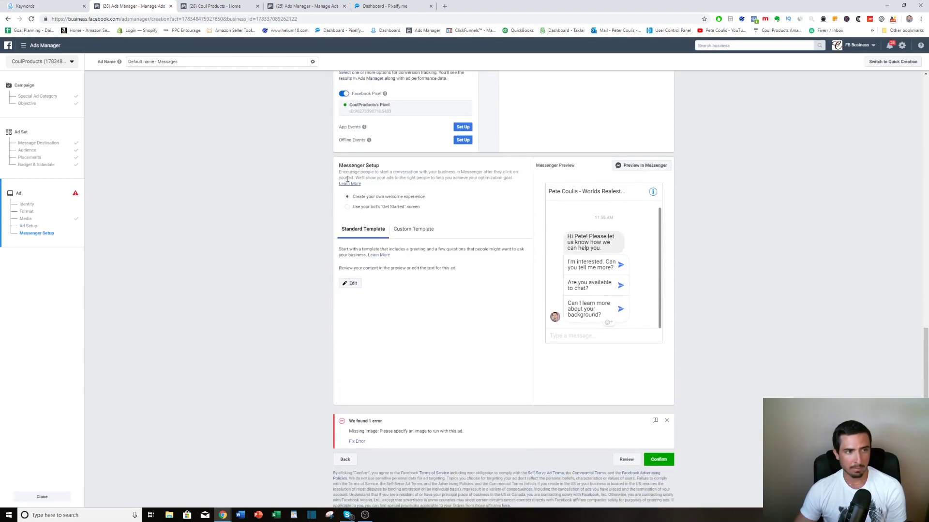
left_click_drag(340, 167, 649, 364)
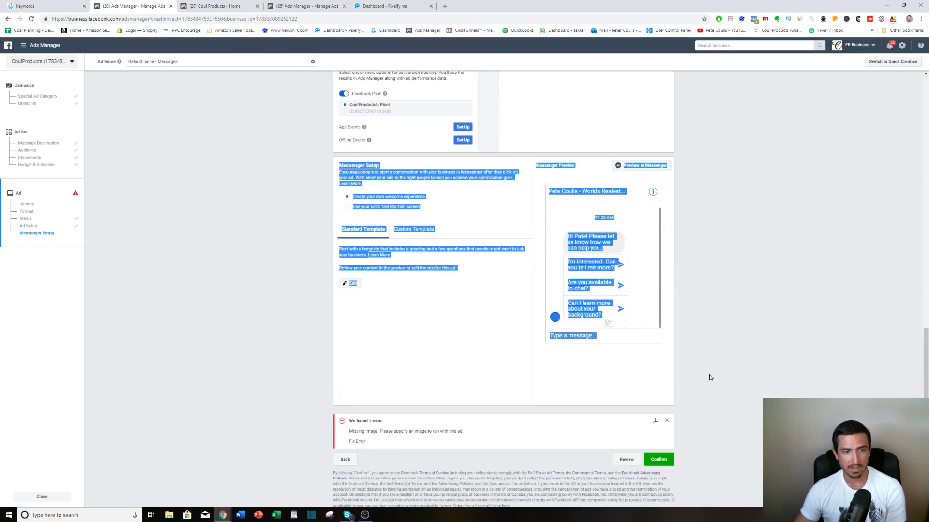
left_click(725, 379)
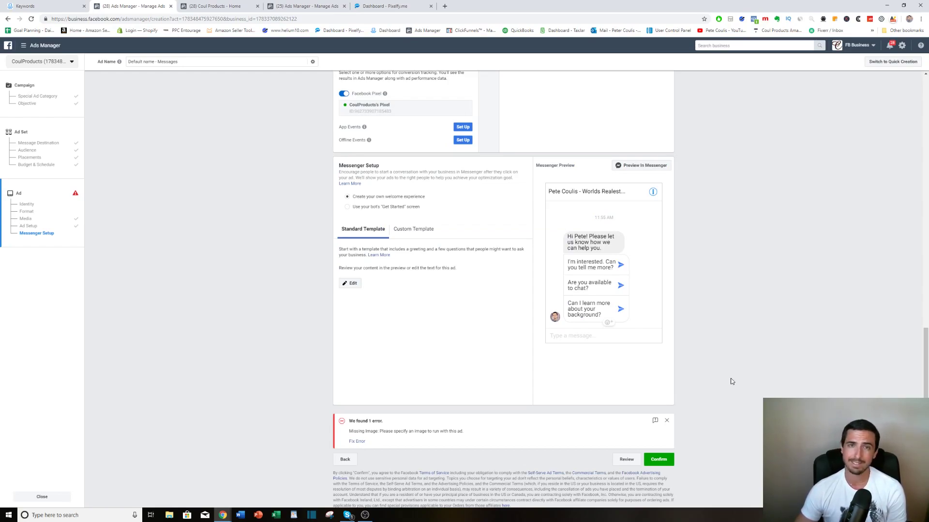
- Start a custom Messenger welcome template, inspect its JSON code, and return to the visual editor's customer actions
left_click(417, 235)
left_click(433, 395)
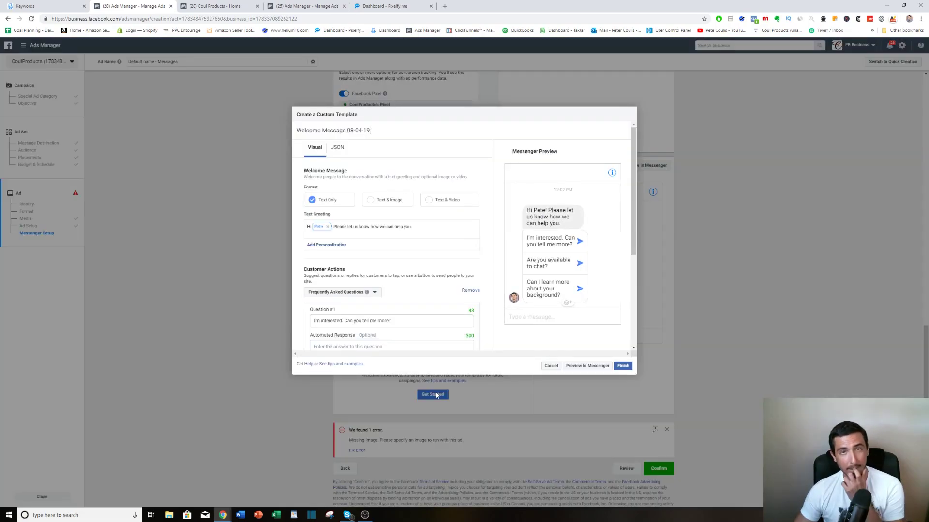
left_click(337, 149)
left_click_drag(477, 191, 452, 312)
scroll(460, 207, "up", 6)
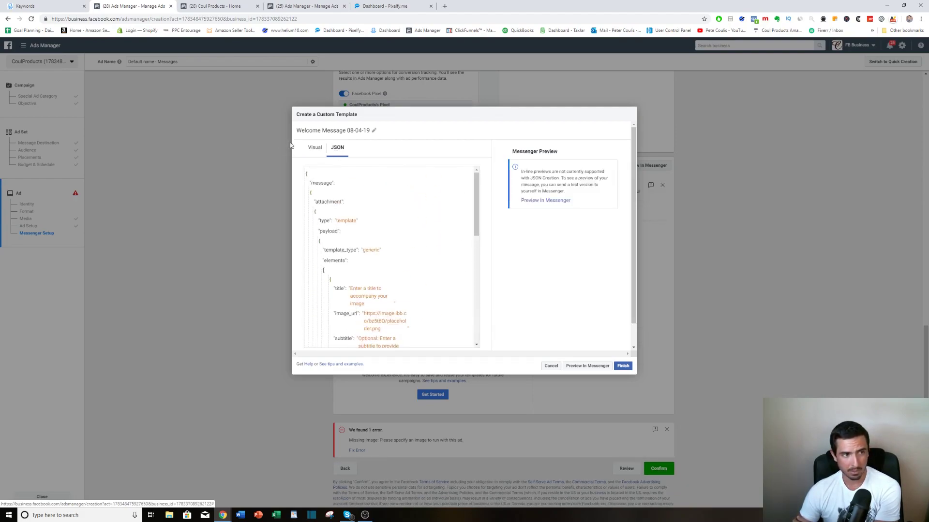
left_click(315, 148)
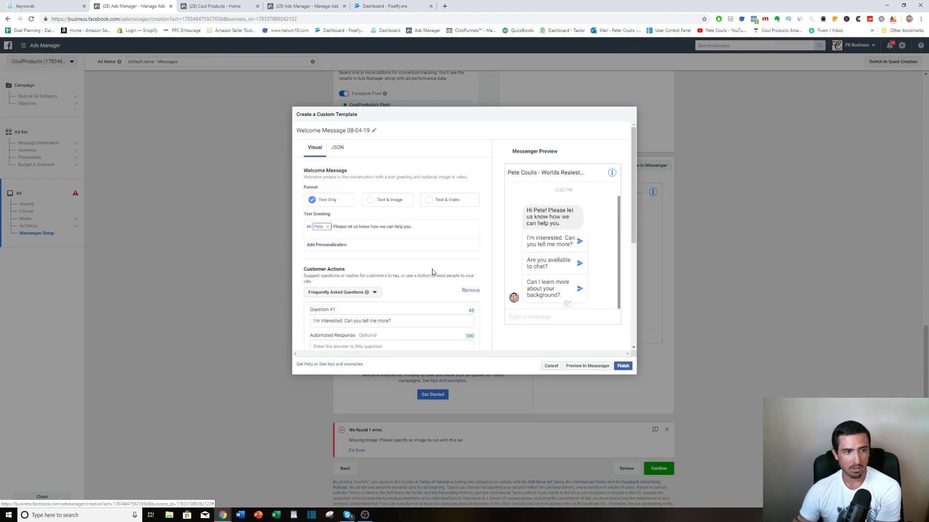
scroll(432, 271, "down", 1)
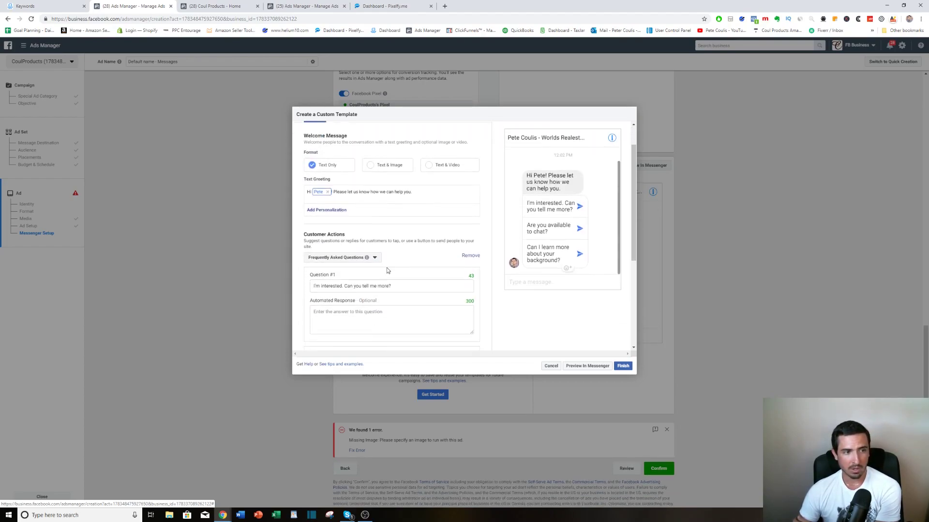
- Remove the Frequently Asked Questions customer action from the welcome template and add Quick Replies instead
left_click(474, 258)
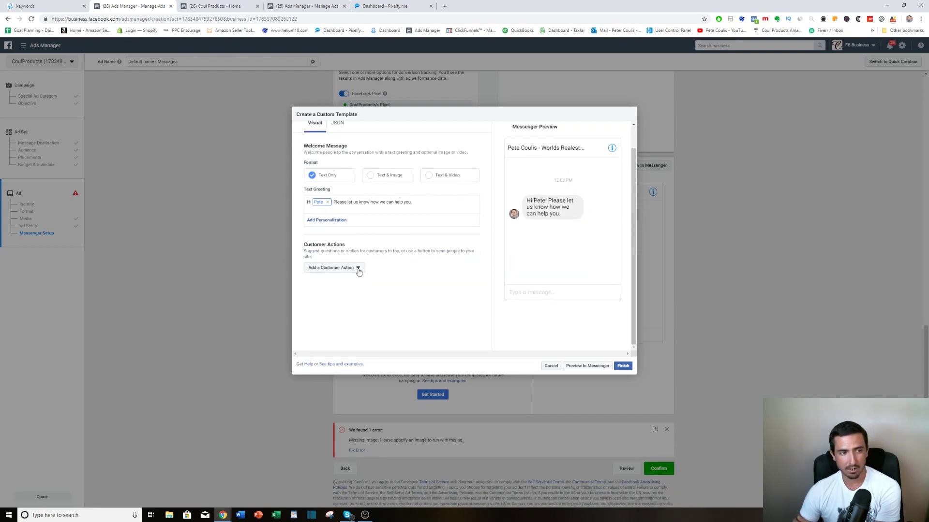
left_click(359, 269)
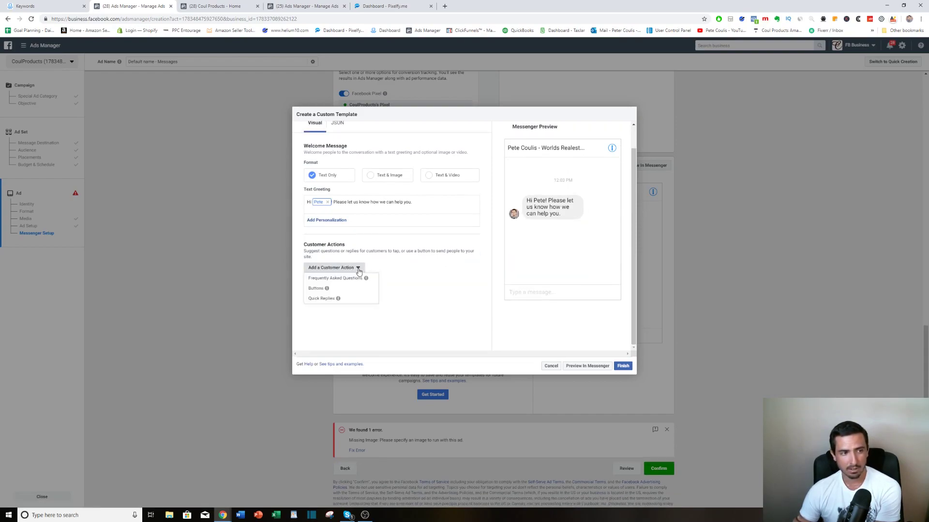
left_click(323, 299)
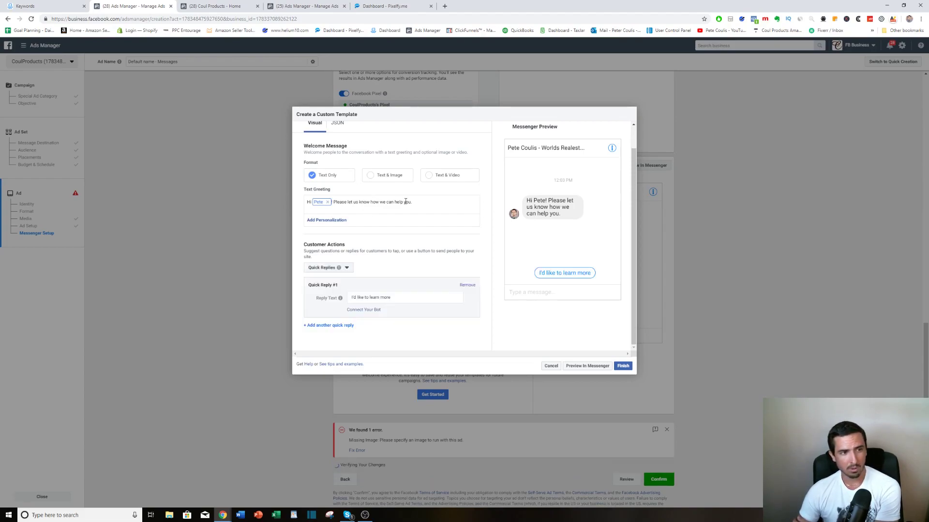
- Replace the greeting after the personalized name with "Thanks for showing interest in this promo. Click the "Flashlight" button below to claim yours today at 40% off!"
left_click_drag(413, 202, 306, 203)
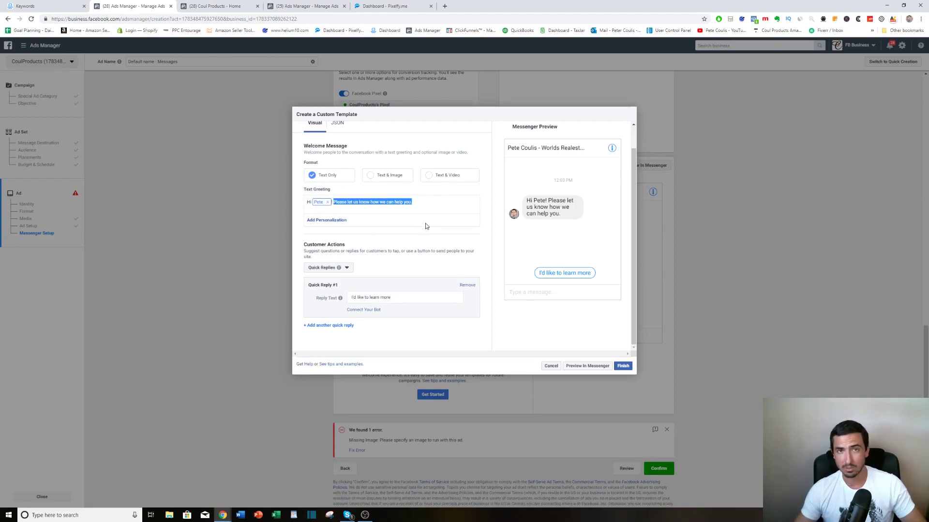
type("Thanks for showing interest in this promo. Click the \"Flashlight\" button below to claim yours today at 40% off!")
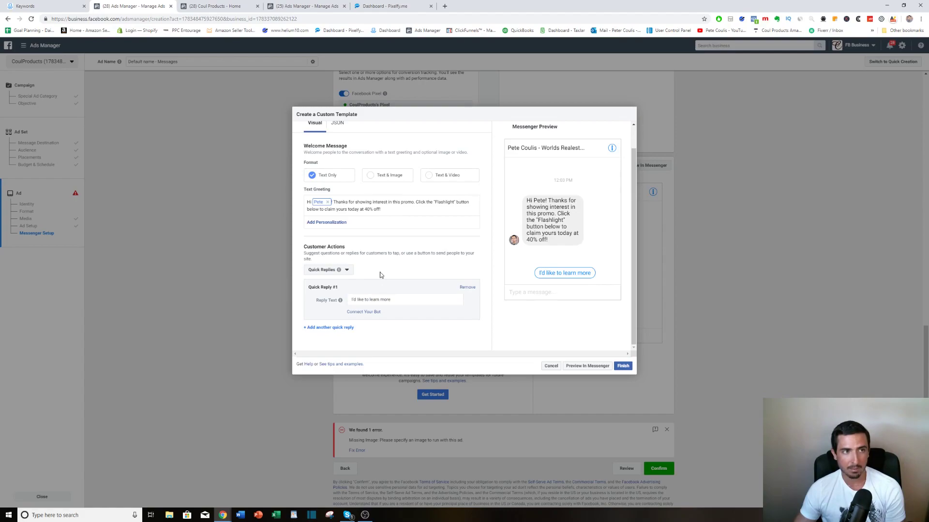
- Check the keyword rule in ManyChat, return to Ads Manager, and finish the template with "Flashlight" as the first quick reply's text
left_click(33, 5)
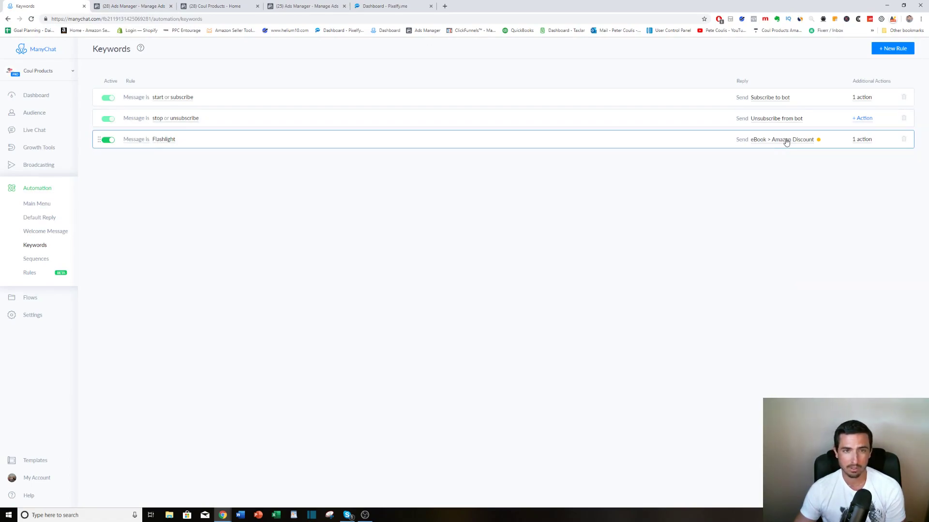
left_click(118, 4)
type("lashl")
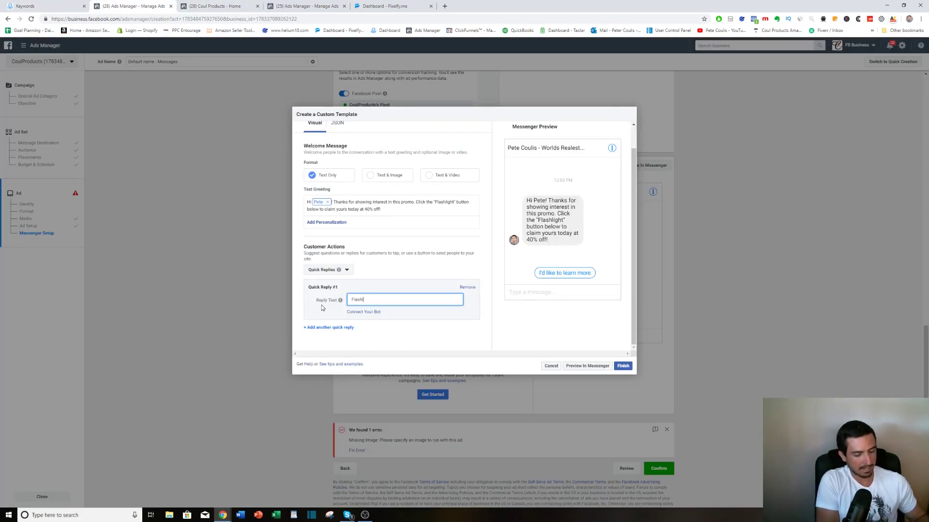
type("ight")
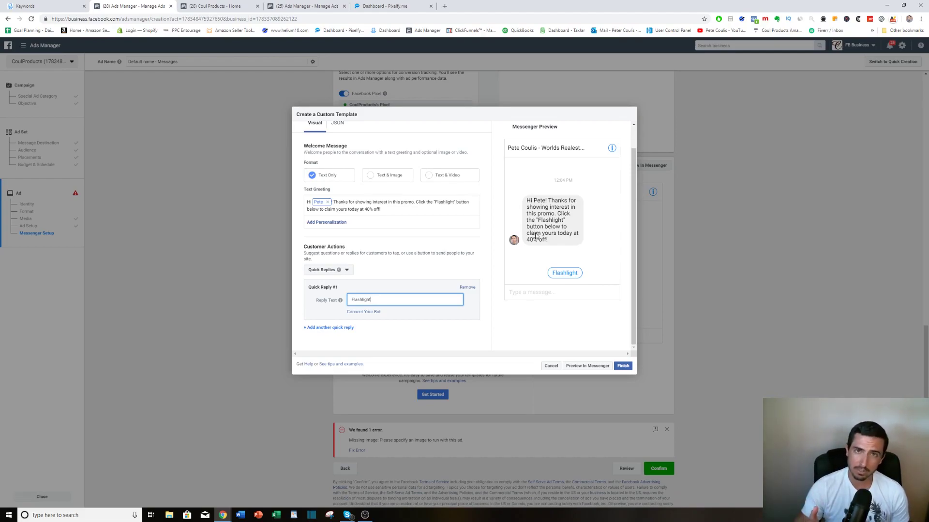
left_click(444, 336)
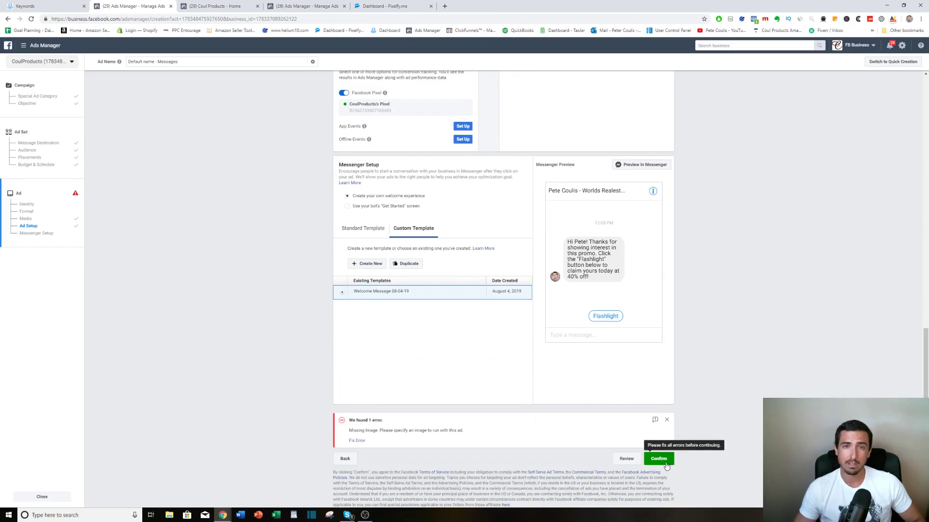
- Look back over the ad setup above the Messenger template, and switch to ManyChat to view the Growth Tools list
scroll(701, 426, "up", 7)
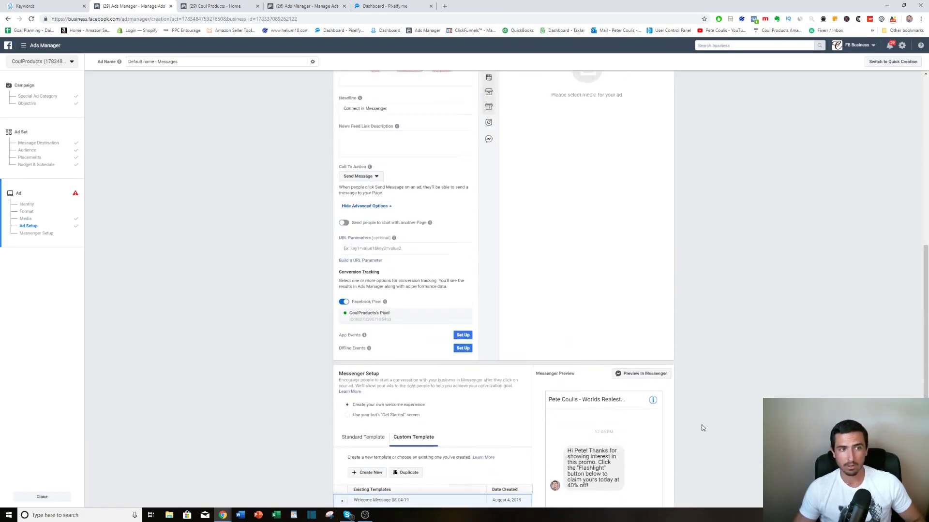
scroll(703, 428, "up", 6)
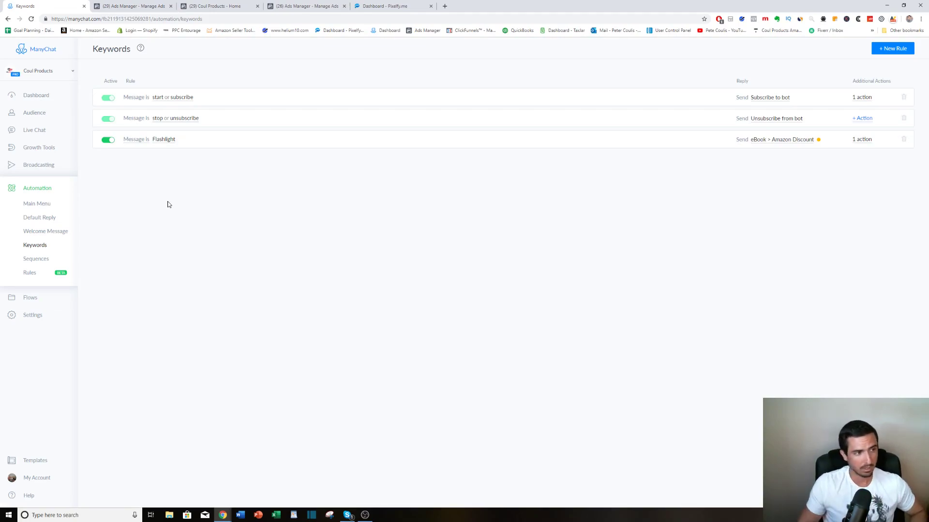
left_click(44, 148)
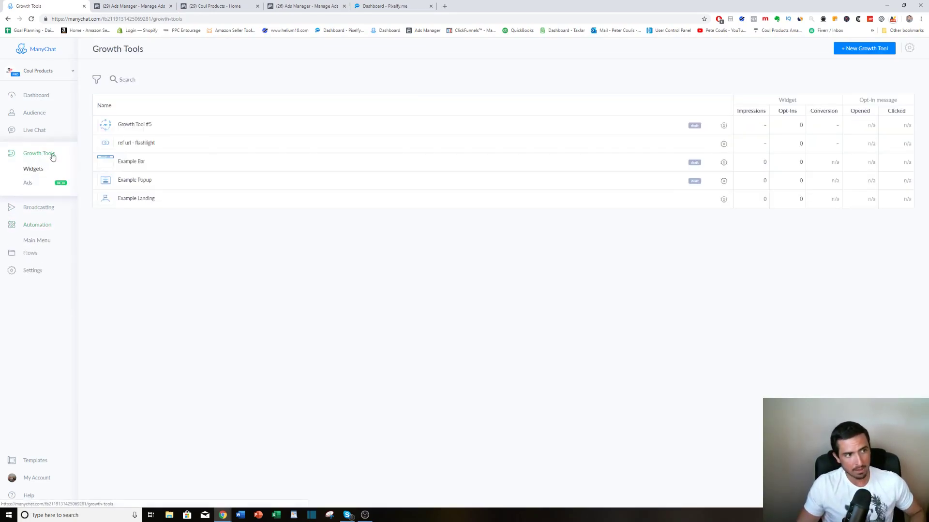